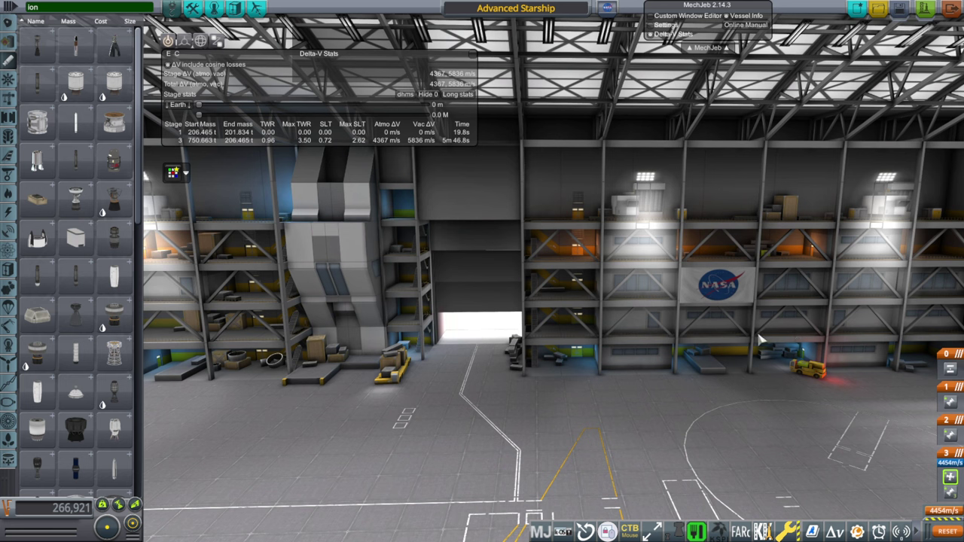
- Examine the Advanced Starship's exterior from several angles, covering the nose, solar panel section, radiator section and tail
right_click(759, 346)
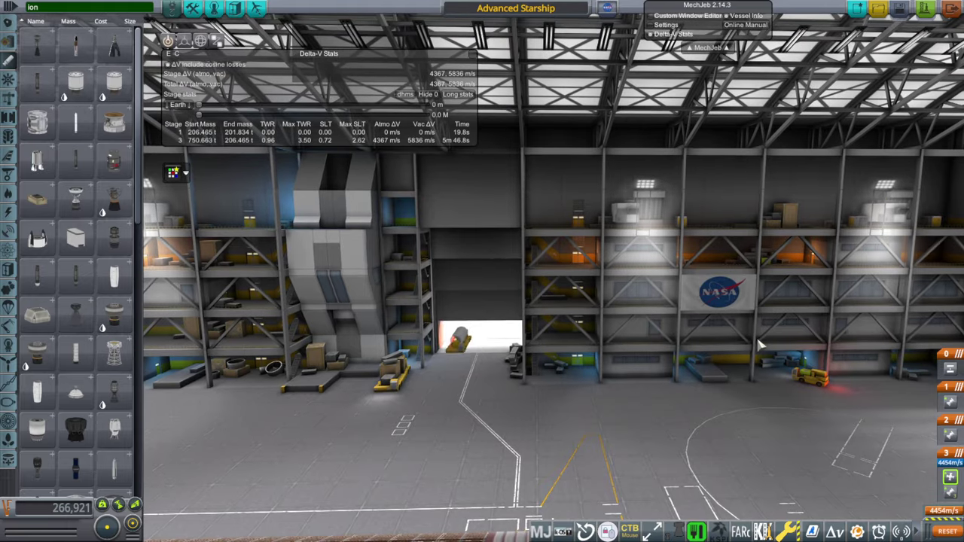
scroll(714, 324, "down", 10)
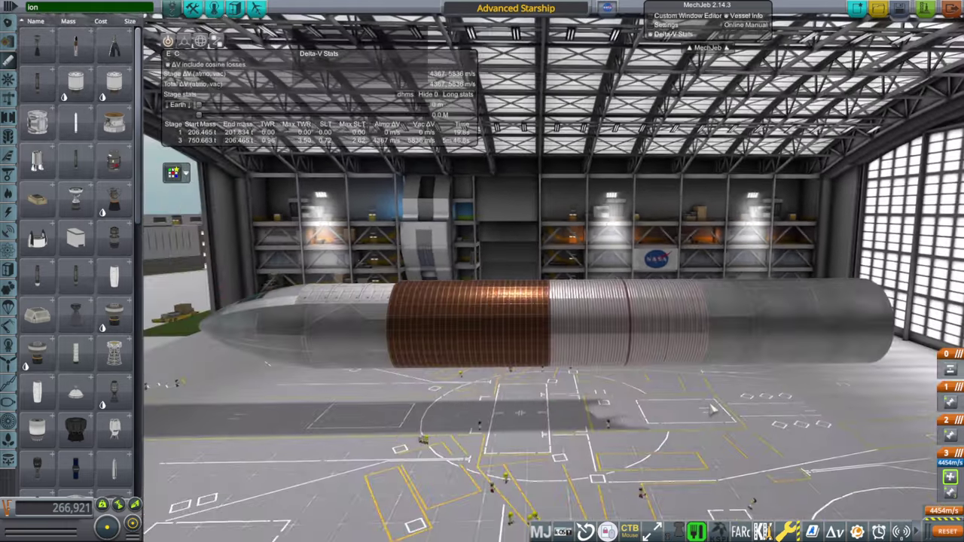
right_click(714, 410)
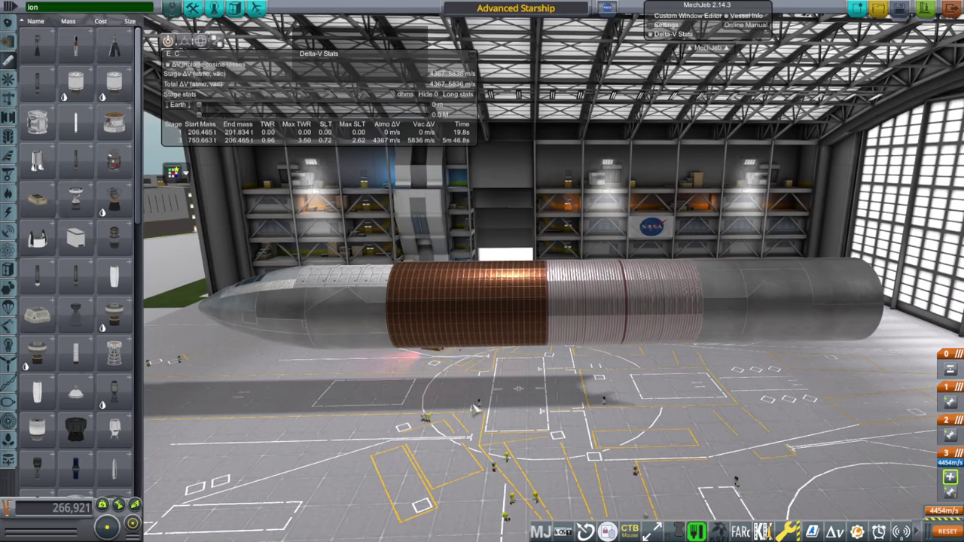
right_click(717, 409)
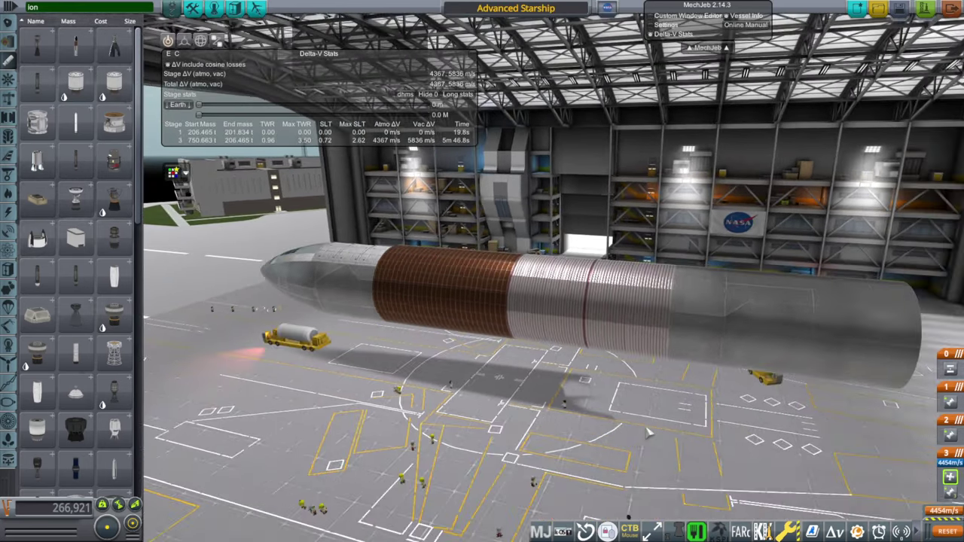
mouse_move(648, 433)
left_mouse_down()
mouse_move(558, 443)
mouse_move(631, 435)
left_mouse_up()
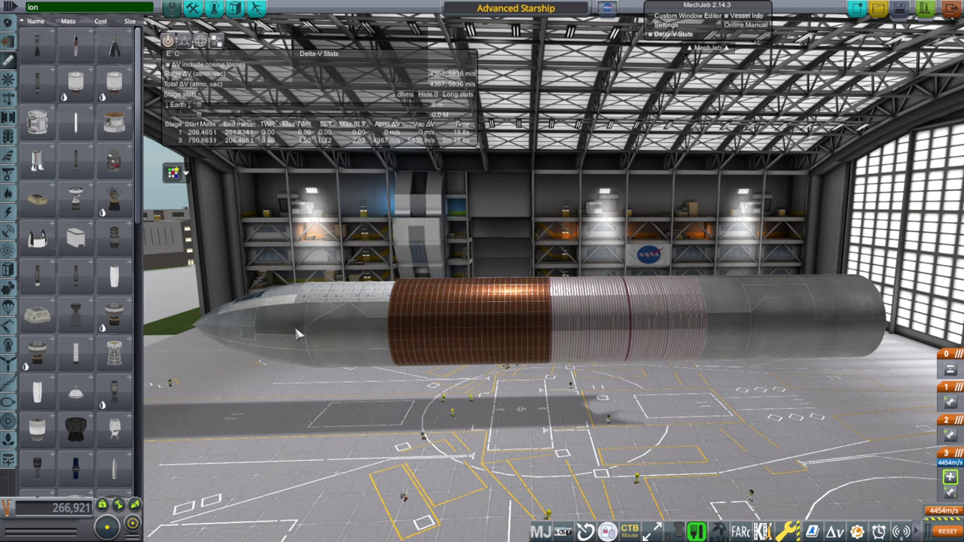
left_click_drag(476, 416, 538, 402)
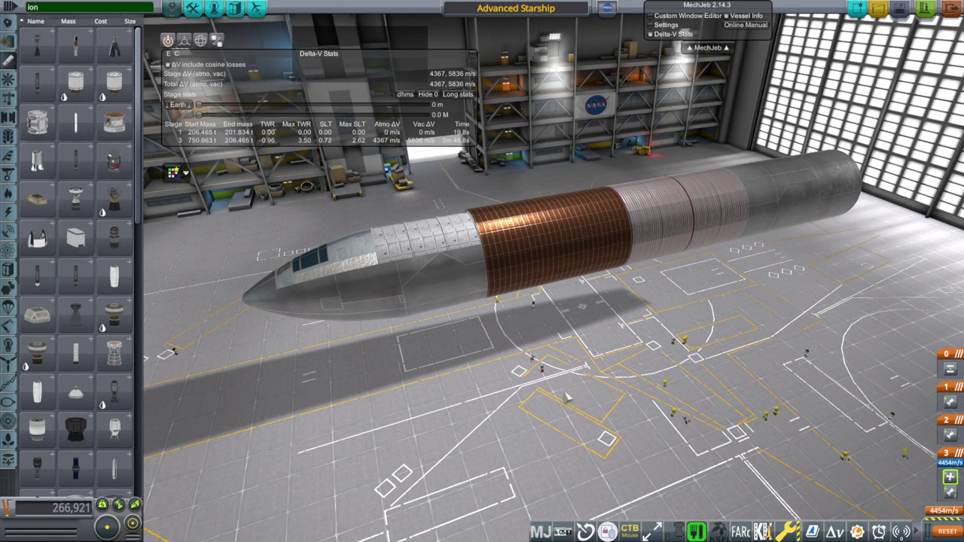
left_click_drag(612, 437, 611, 424)
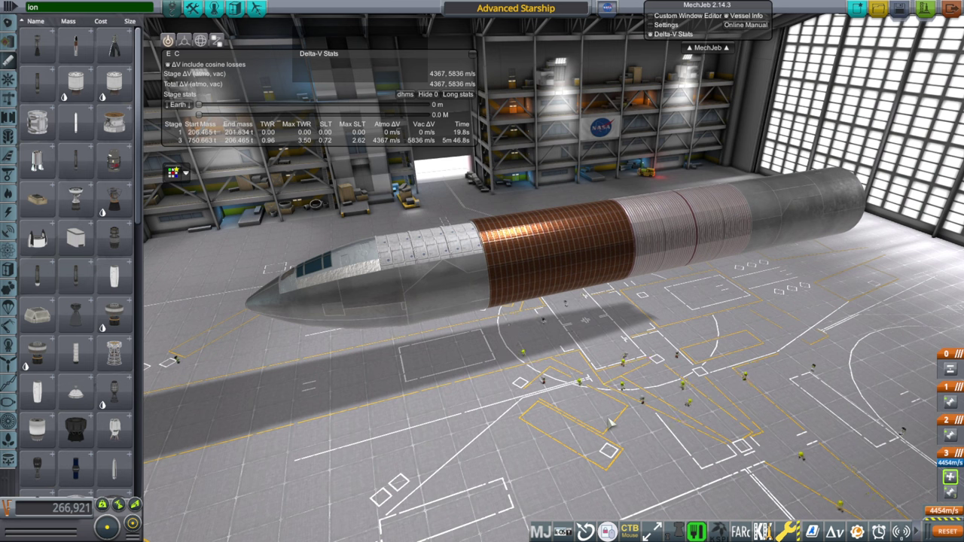
mouse_move(578, 440)
left_mouse_down()
mouse_move(510, 430)
mouse_move(592, 428)
left_mouse_up()
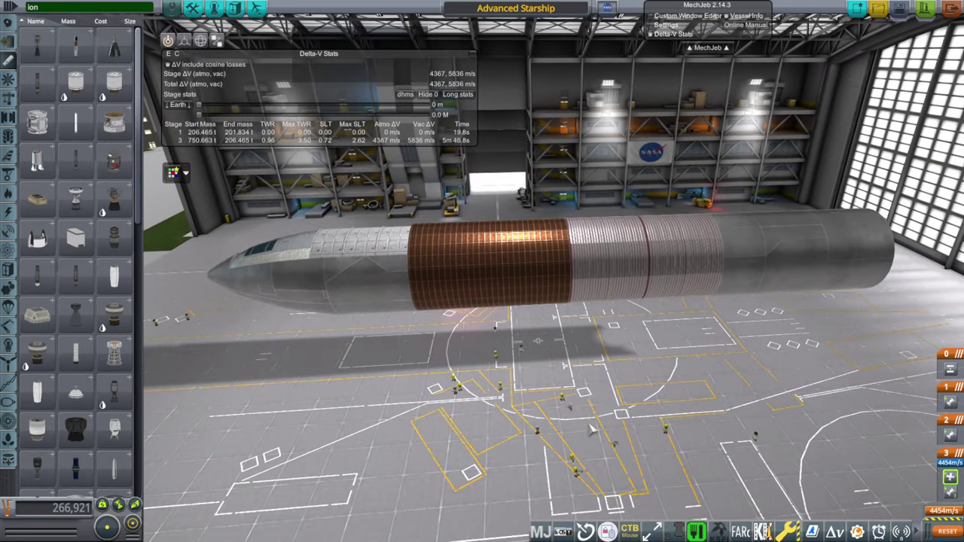
- Show the list of available configurations for one of the RS-25 (SSME) engines at the ship's tail
left_click_drag(594, 430, 433, 233)
left_click_drag(478, 392, 147, 520)
right_click(622, 393)
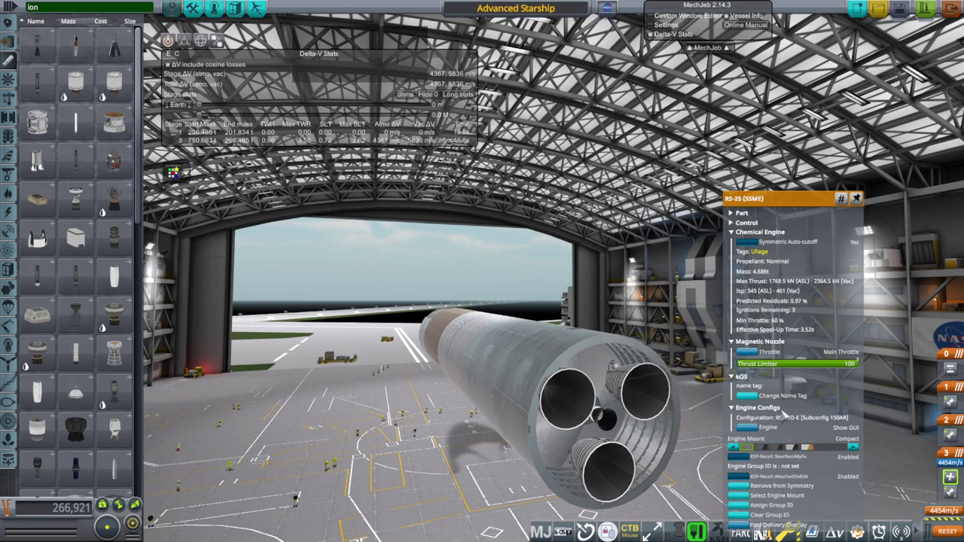
left_click(749, 428)
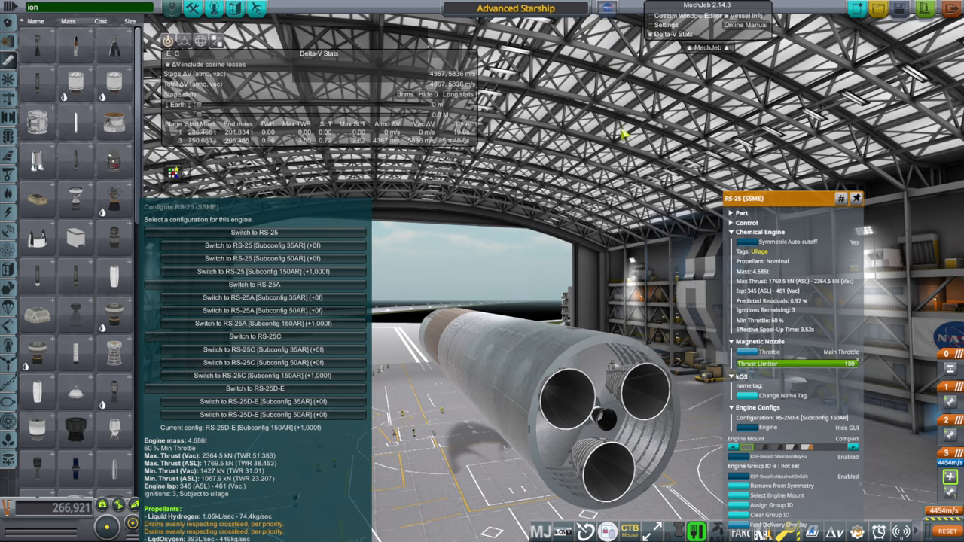
- Dismiss the RS-25 configuration list and inspect the properties of the NASA NTP Architecture 2019 engine in the middle of the tail
left_click_drag(616, 132, 753, 181)
left_click(636, 177)
left_click_drag(637, 177, 499, 450)
right_click(554, 436)
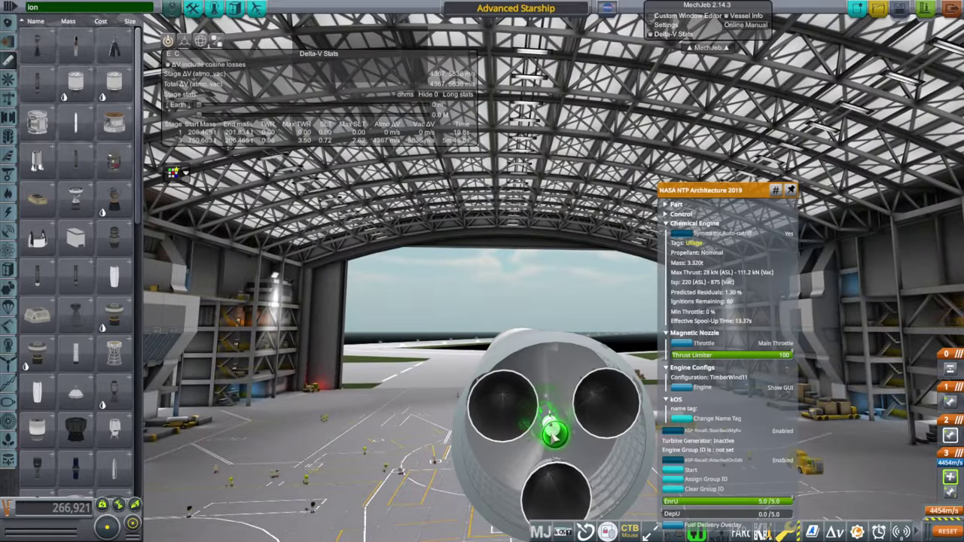
left_click_drag(554, 433, 558, 204)
- Open the starship hull's part properties and reduce its LqdOxygen amount to 0
left_click_drag(497, 444, 618, 459)
left_click_drag(482, 399, 457, 375)
right_click(269, 414)
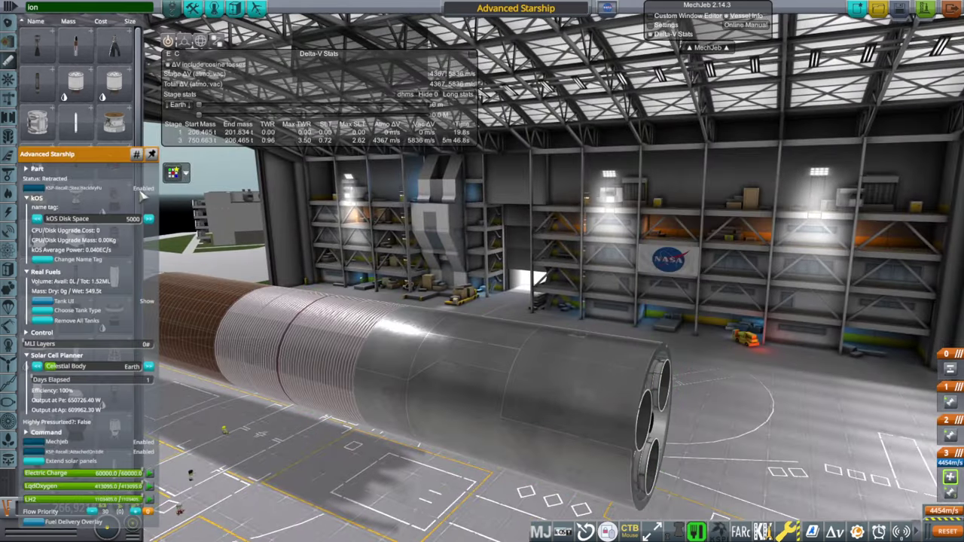
left_click_drag(141, 190, 571, 163)
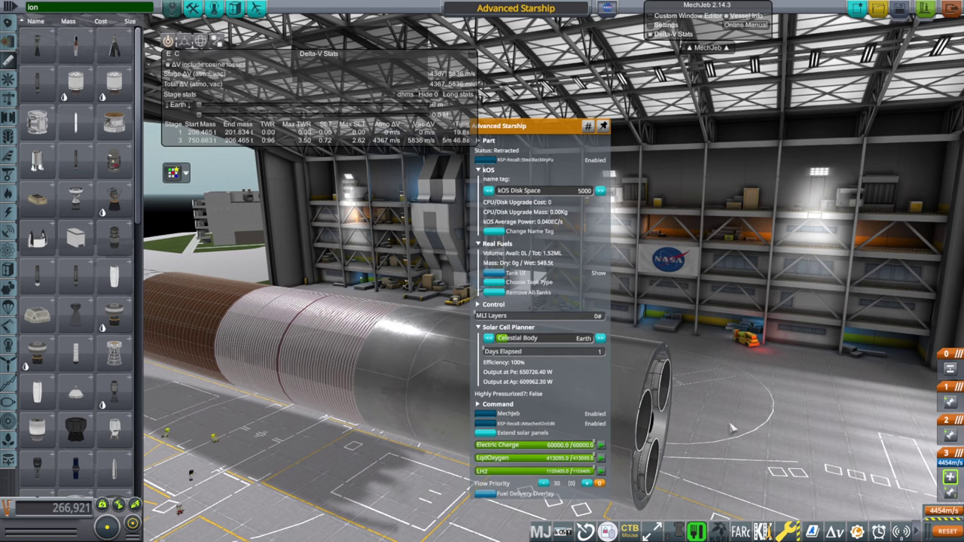
scroll(773, 325, "down", 4)
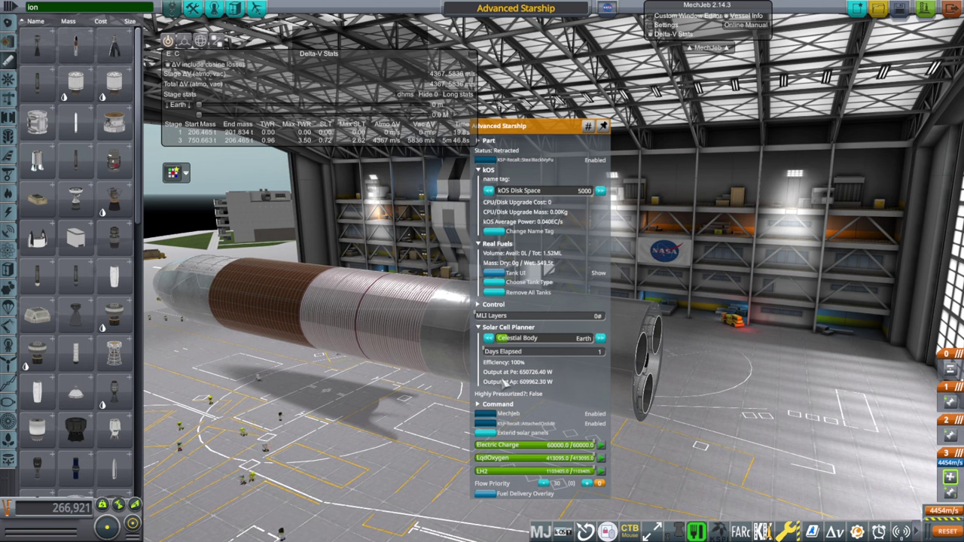
left_click_drag(512, 457, 457, 458)
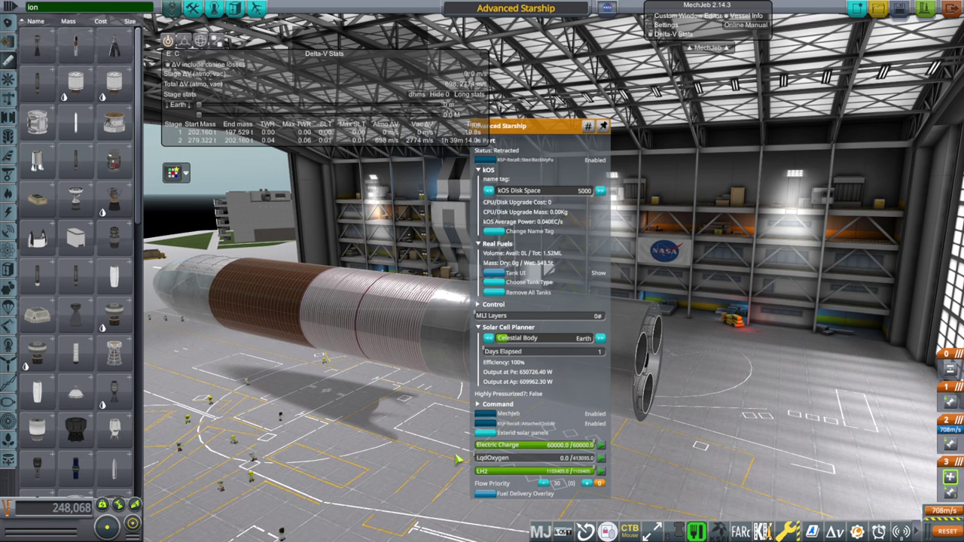
- Extend the starship's solar panels from its part properties
left_click_drag(865, 298, 818, 318)
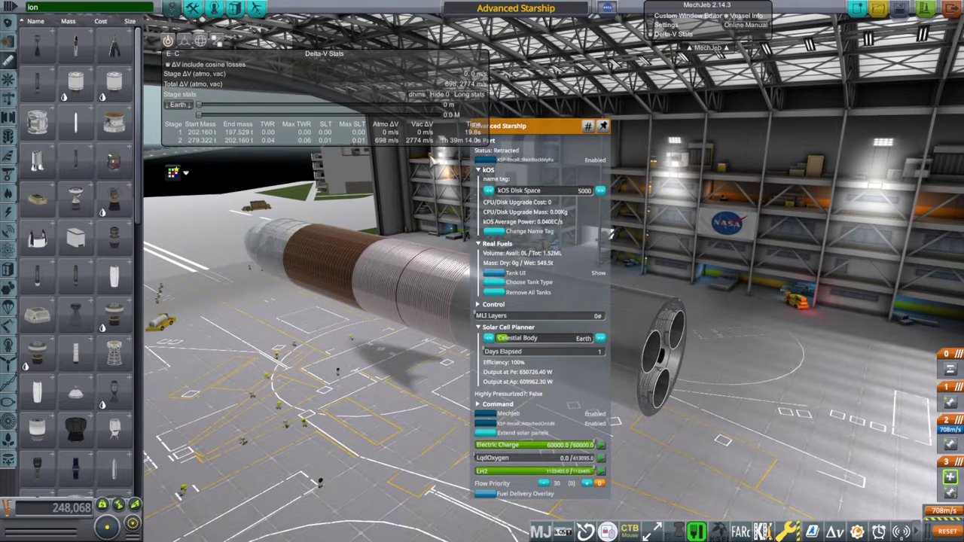
left_click_drag(608, 233, 790, 331)
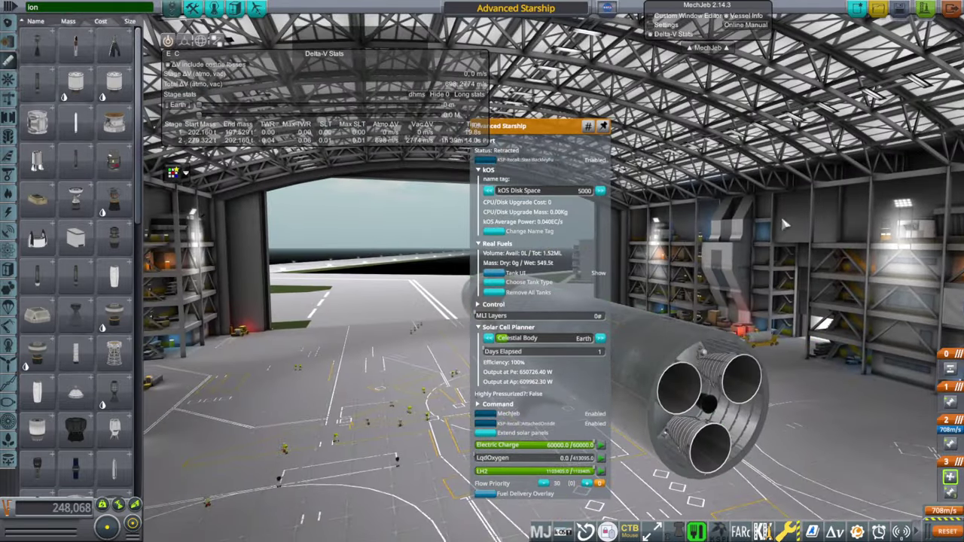
left_click_drag(783, 223, 433, 180)
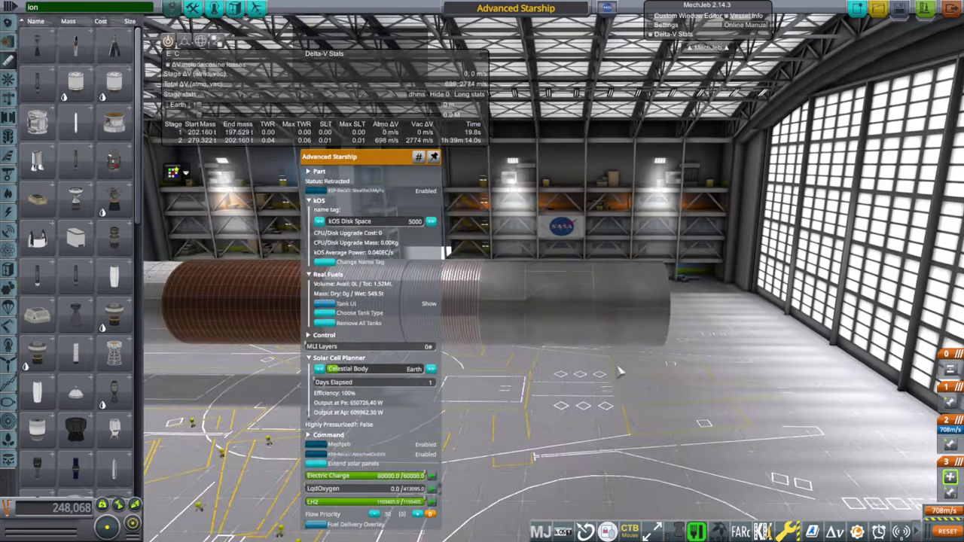
left_click_drag(615, 375, 563, 412)
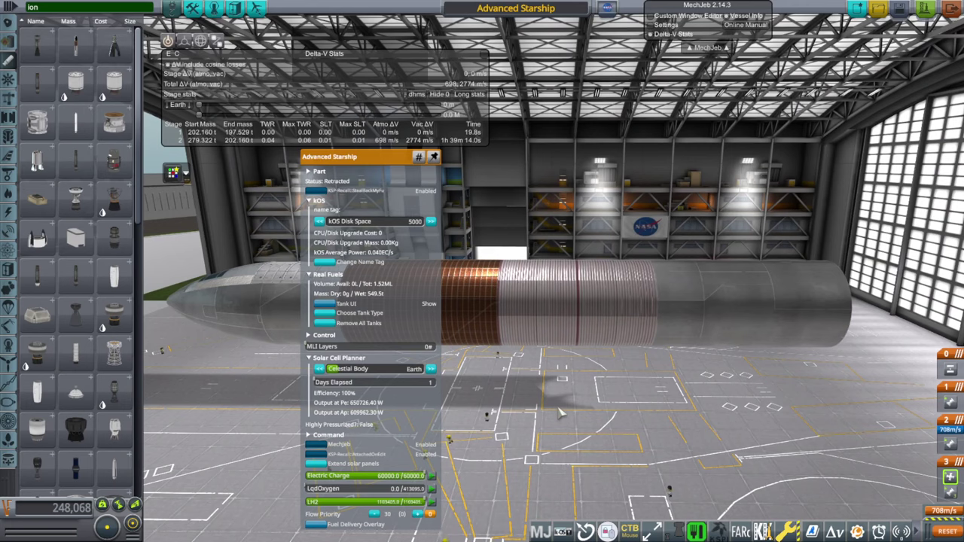
left_click(322, 465)
left_click(546, 396)
- Examine the deployed solar panels and radiators from nose to tail, and the NASA NTP engine's thrust and Isp
left_click_drag(543, 429, 458, 286)
left_click_drag(545, 348, 705, 368)
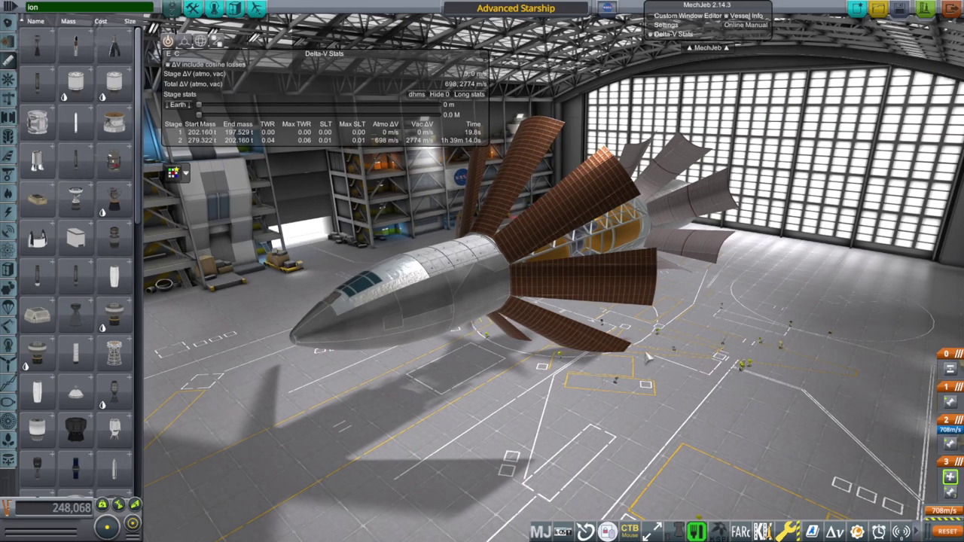
left_click_drag(679, 338, 602, 334)
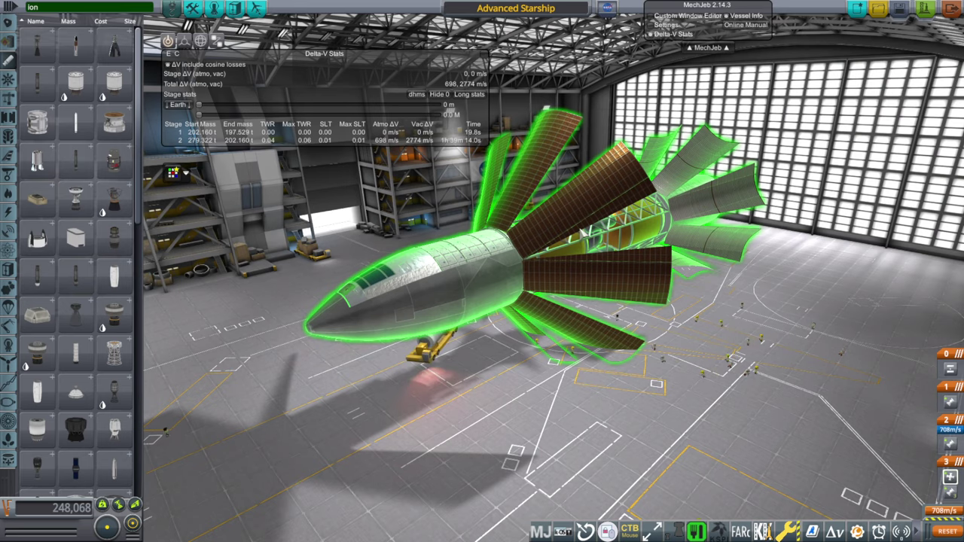
left_click_drag(712, 335, 570, 285)
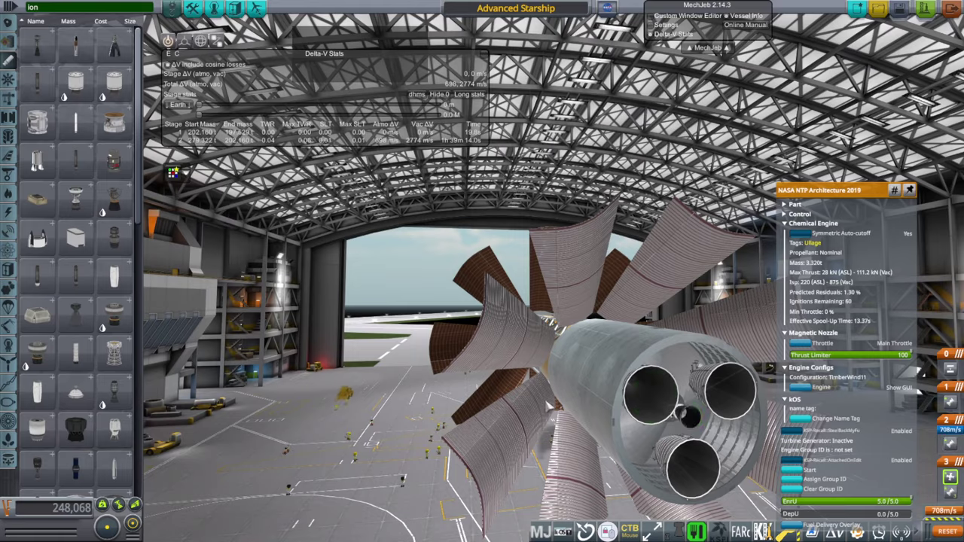
left_click(209, 310)
left_click_drag(208, 310, 429, 349)
left_click_drag(841, 294, 523, 372)
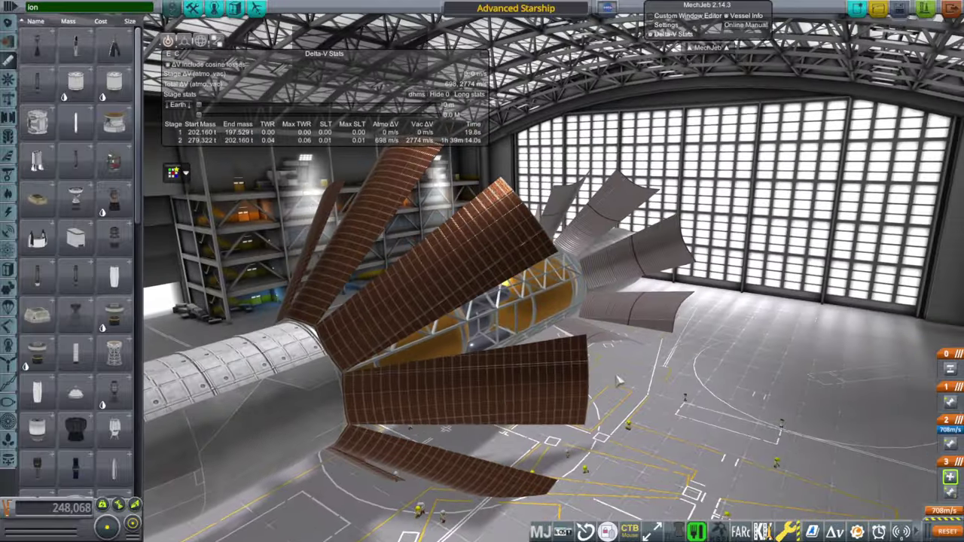
left_click_drag(612, 375, 537, 301)
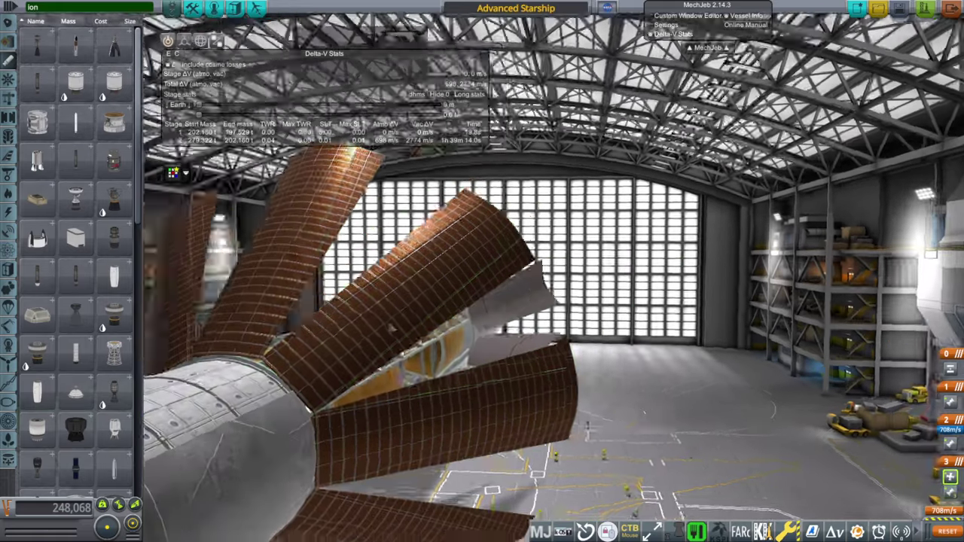
left_click_drag(390, 328, 751, 409)
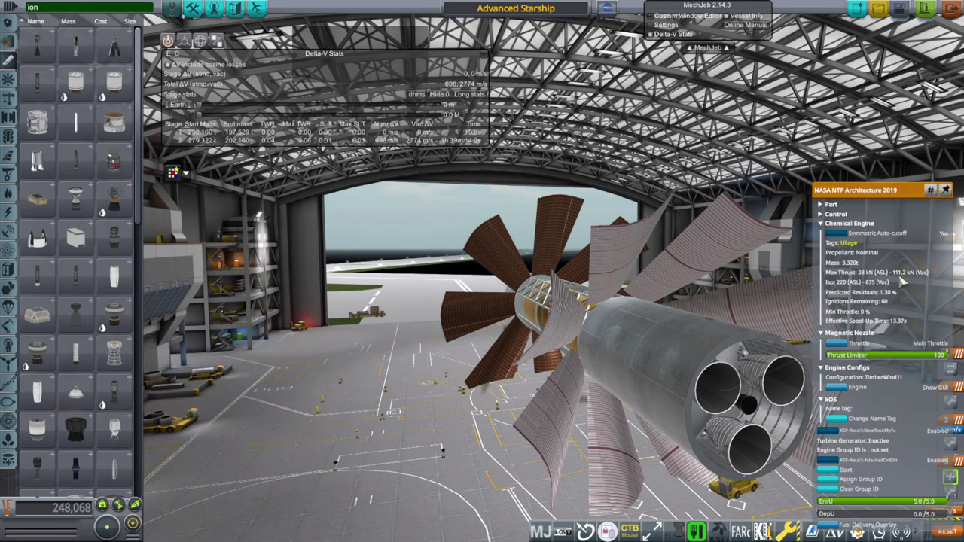
left_click_drag(240, 397, 510, 264)
- Inspect the orange tanks and the grey tanks between them inside the truss, together with the hull's resource levels
scroll(509, 260, "up", 8)
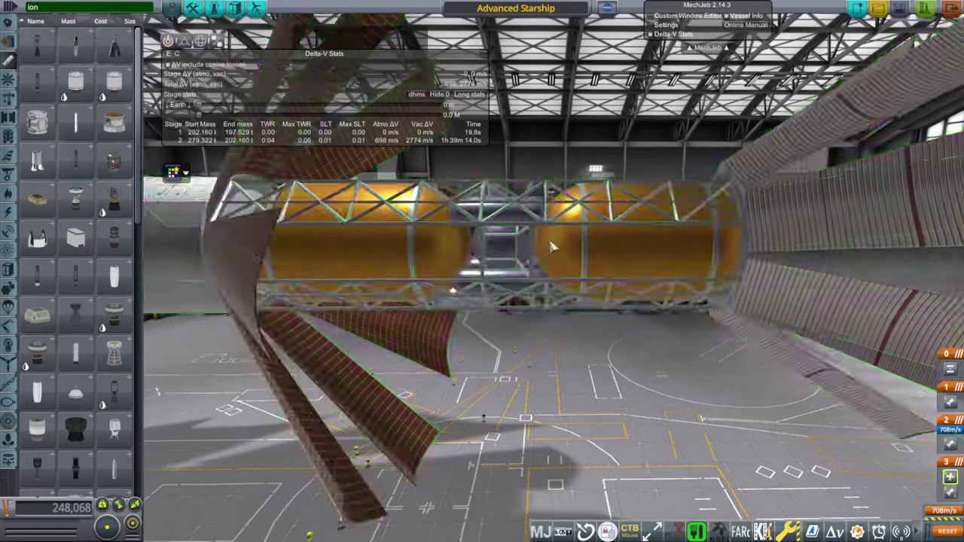
right_click(554, 245)
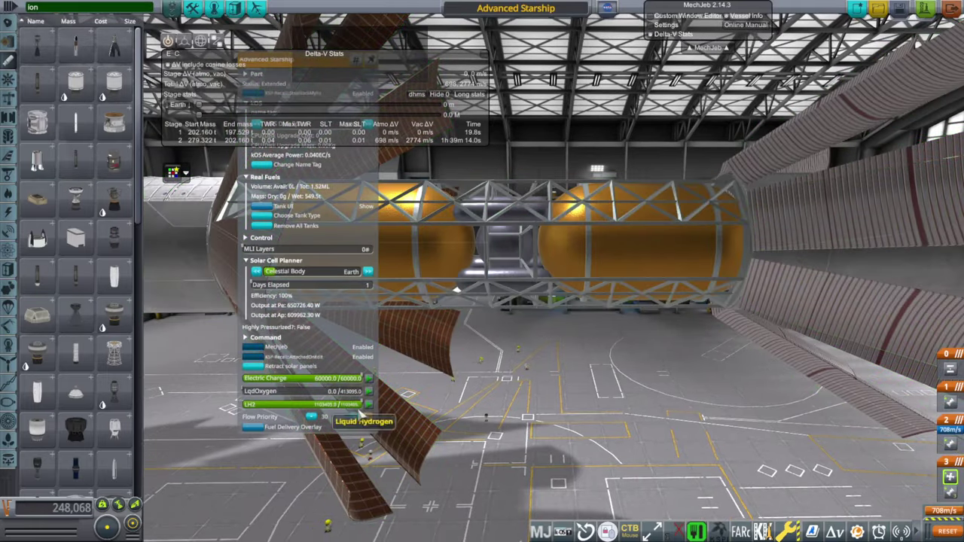
scroll(648, 433, "up", 4)
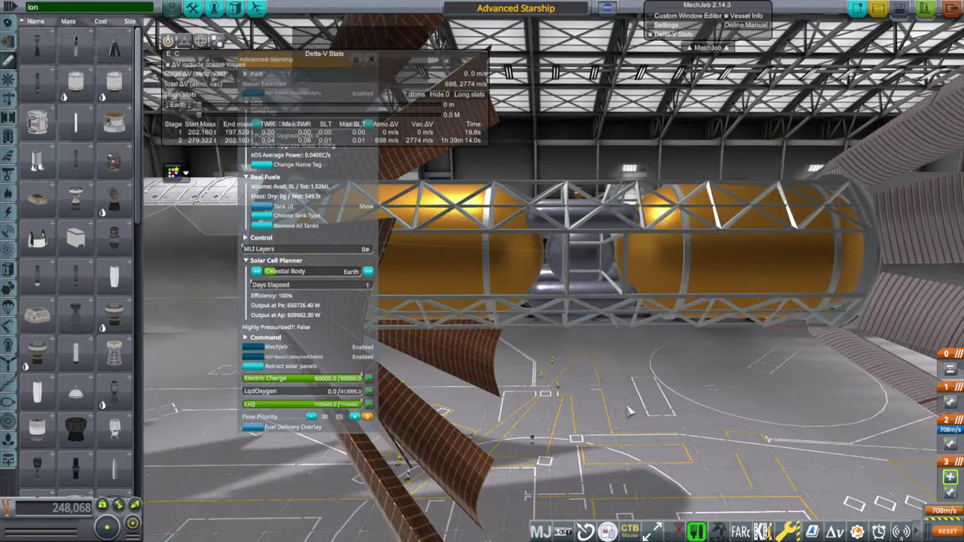
scroll(629, 411, "up", 5)
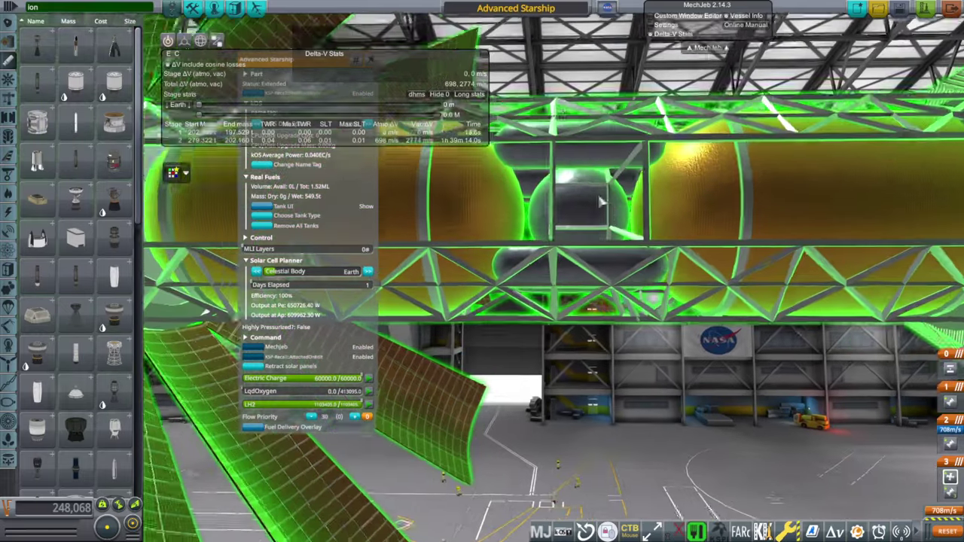
scroll(600, 202, "up", 2)
left_click_drag(614, 255, 626, 355)
scroll(597, 389, "down", 5)
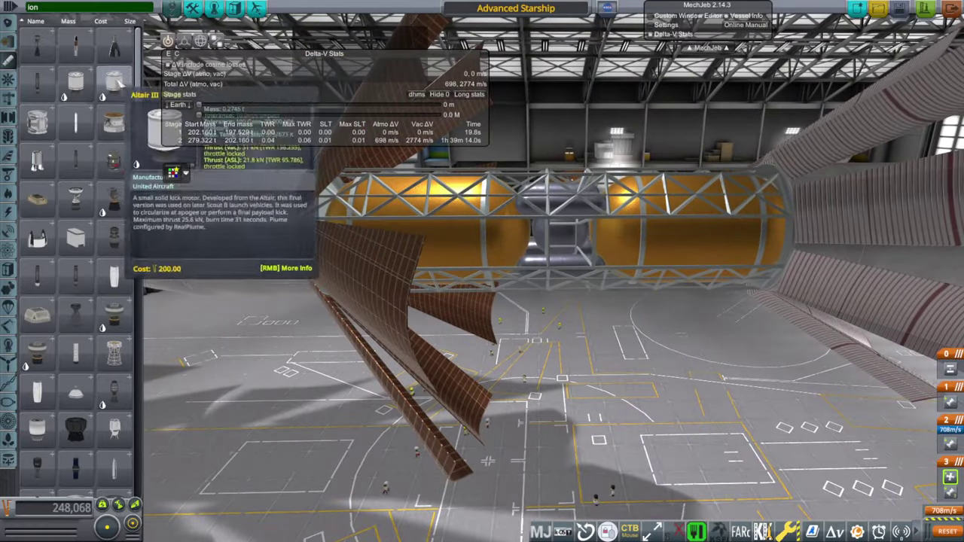
- Take the white box-shaped engine from the parts found for "ion" and attach it to the truss section
mouse_move(76, 247)
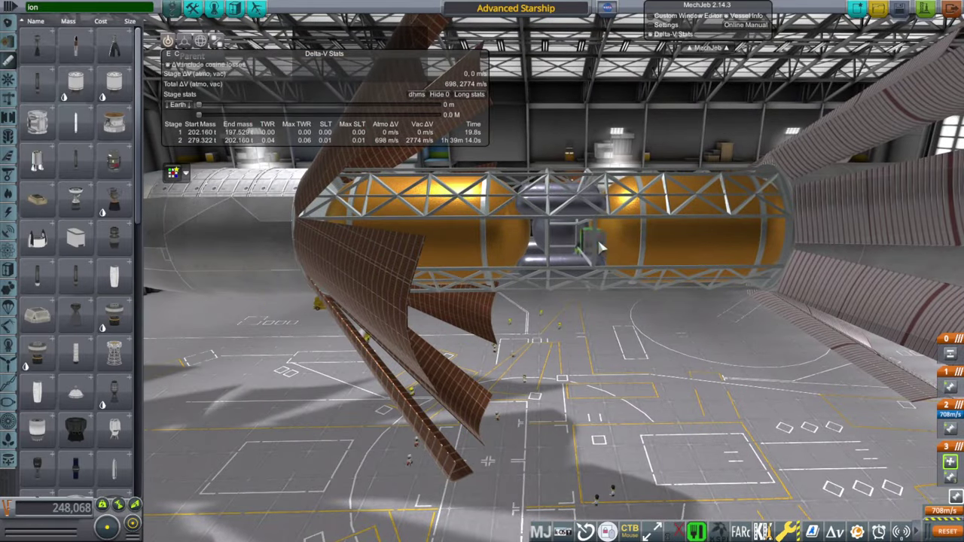
left_click(506, 240)
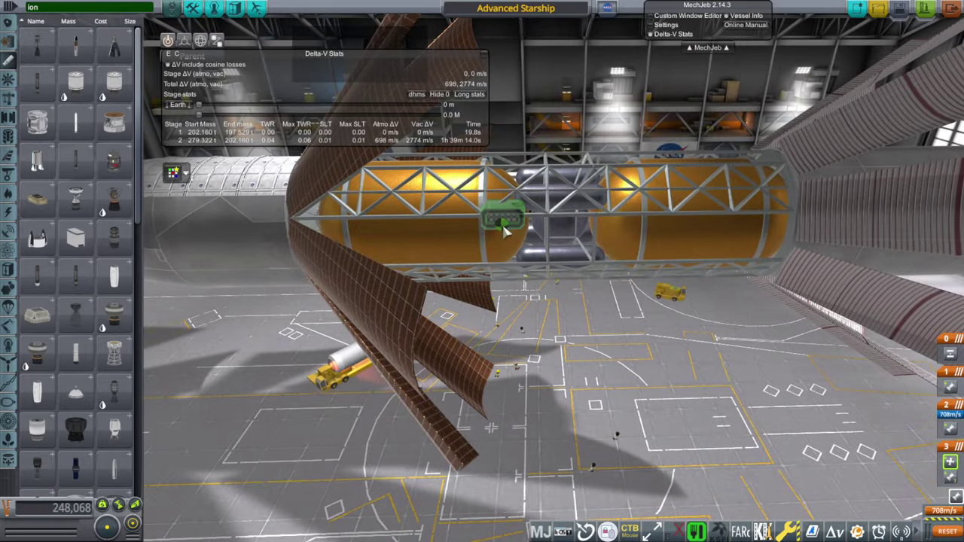
left_click(506, 234)
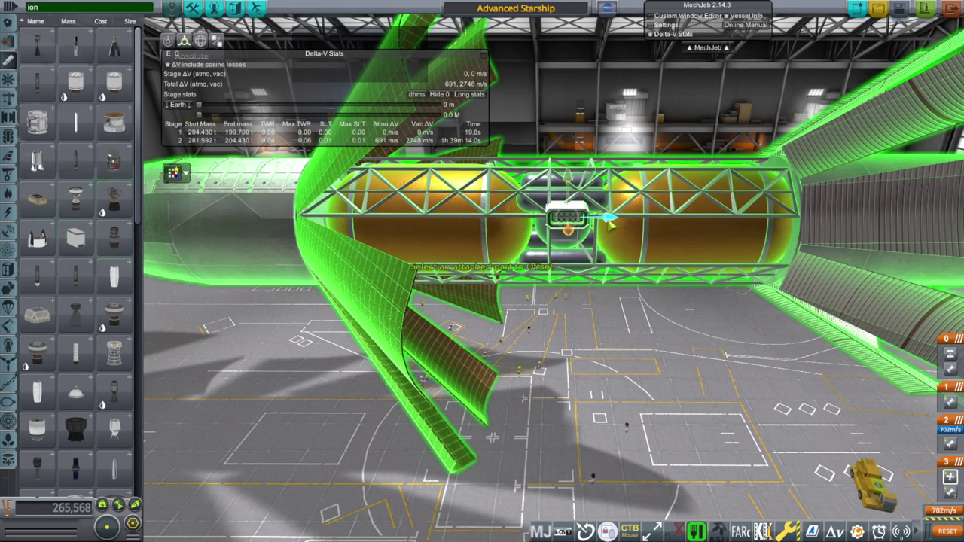
- Offset the white box-shaped engine into the gap between the two orange tanks and return to part placement
scroll(614, 241, "up", 4)
left_click_drag(614, 241, 629, 125)
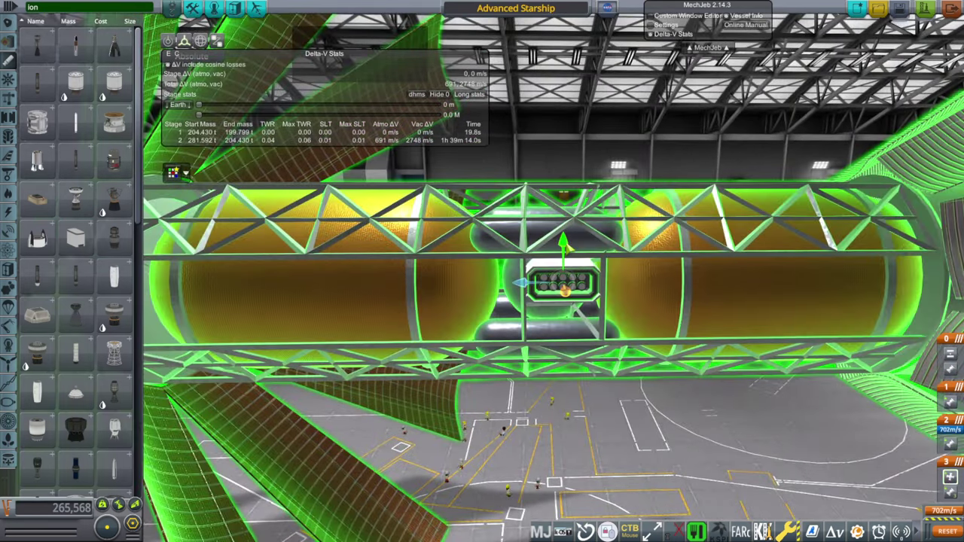
left_click_drag(569, 249, 689, 406)
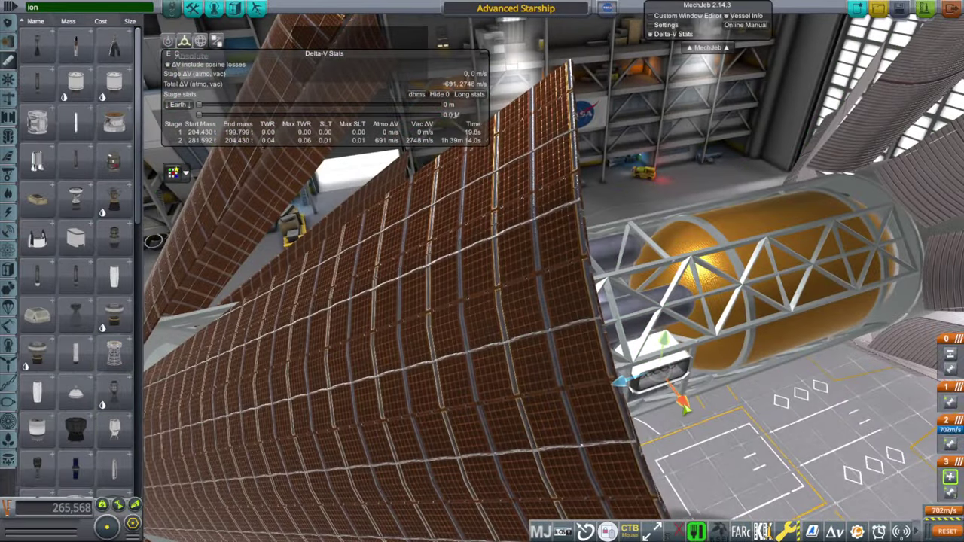
key("1")
left_click_drag(734, 399, 649, 379)
scroll(648, 379, "down", 5)
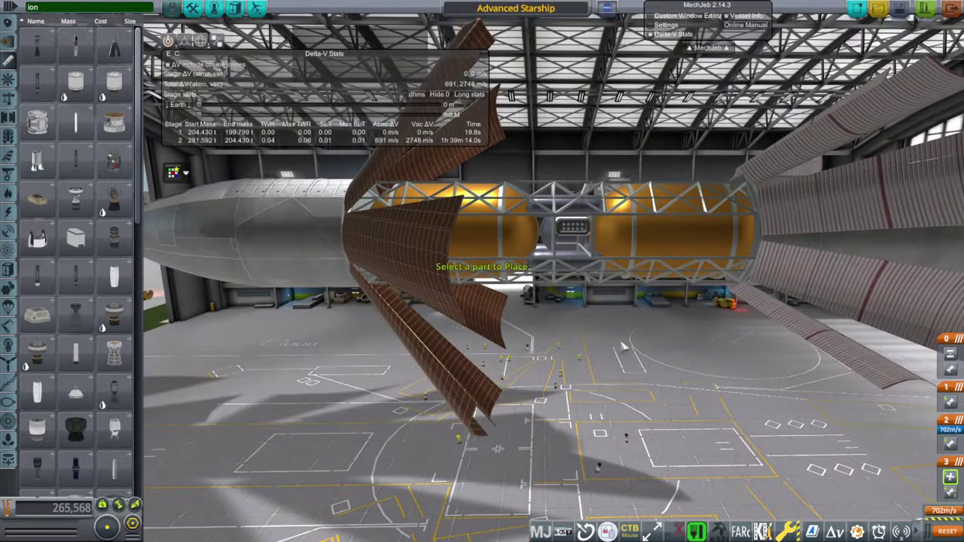
- Examine the engine between the orange tanks and the Advanced Starship's part properties, including its solar output and resource levels
left_click_drag(624, 346, 280, 178)
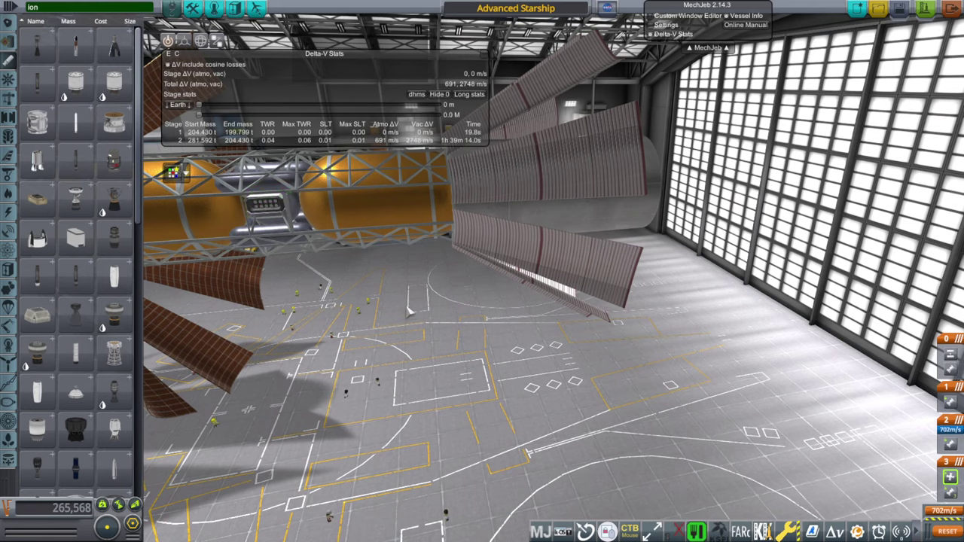
left_click_drag(409, 312, 426, 312)
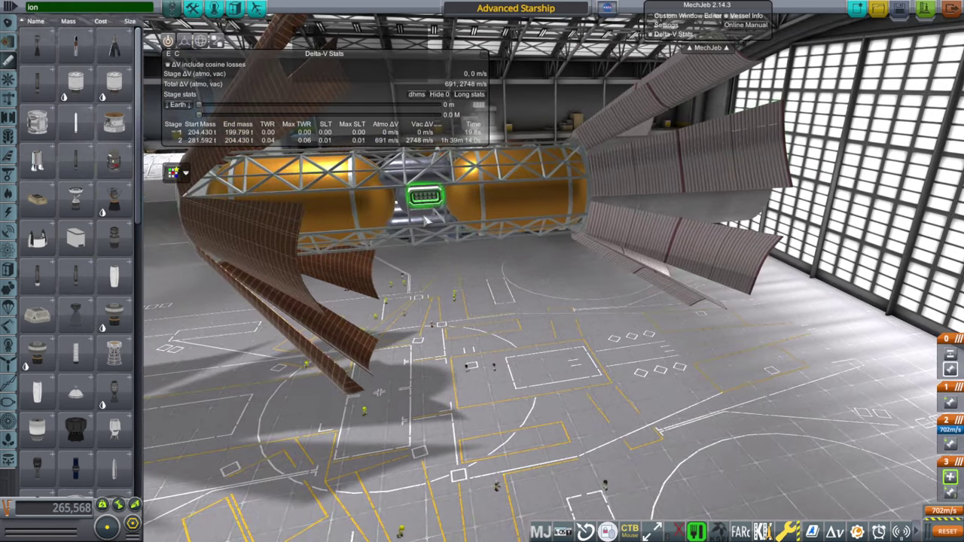
left_click_drag(425, 219, 486, 252)
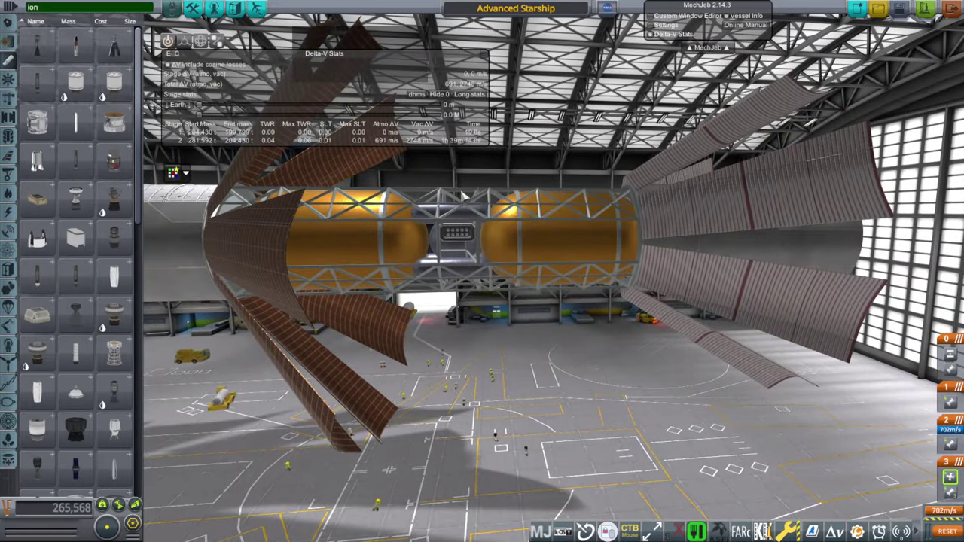
right_click(447, 264)
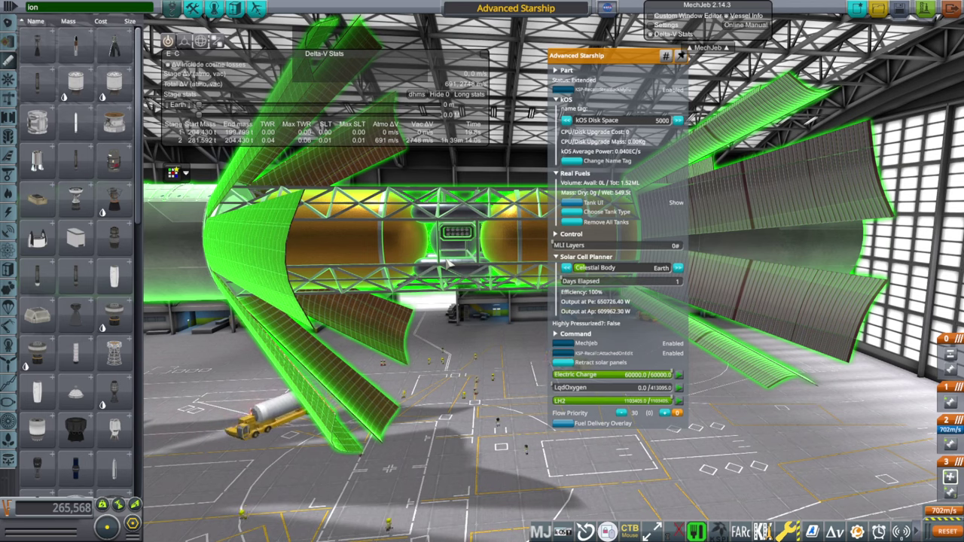
left_click_drag(468, 376, 462, 348)
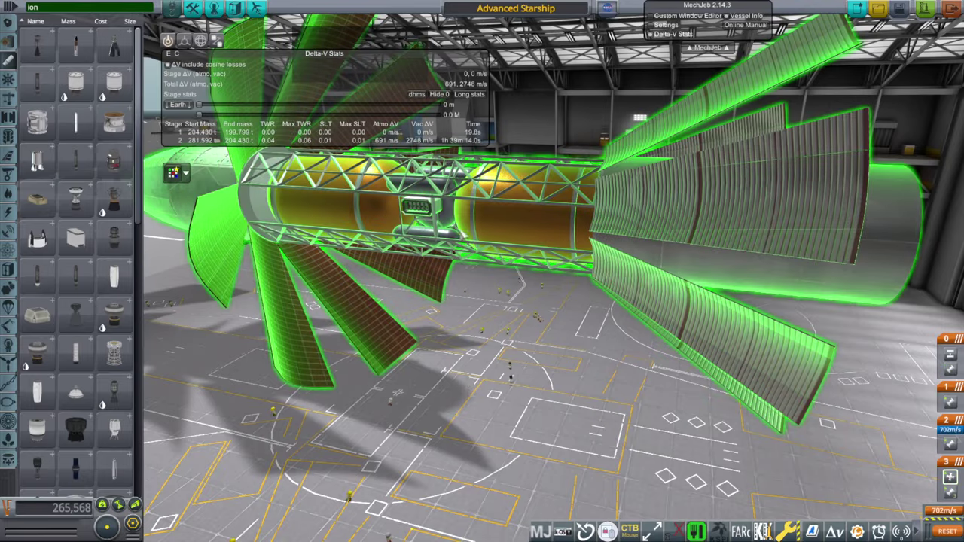
- Inspect the starship from nose to tail, covering the hull, truss section, solar panels and radiators
left_click_drag(484, 235, 934, 136)
left_click_drag(520, 214, 889, 215)
left_click_drag(422, 339, 516, 354)
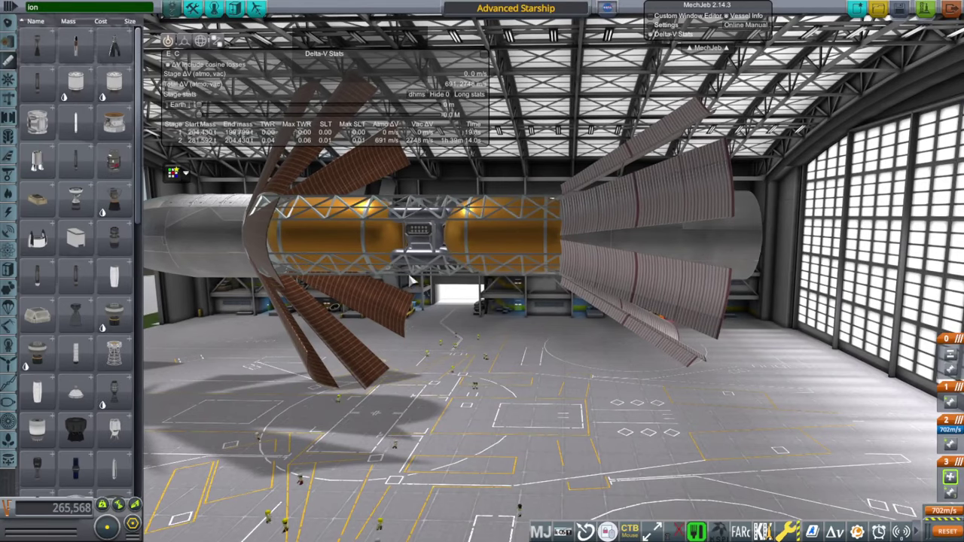
left_click_drag(410, 264, 706, 250)
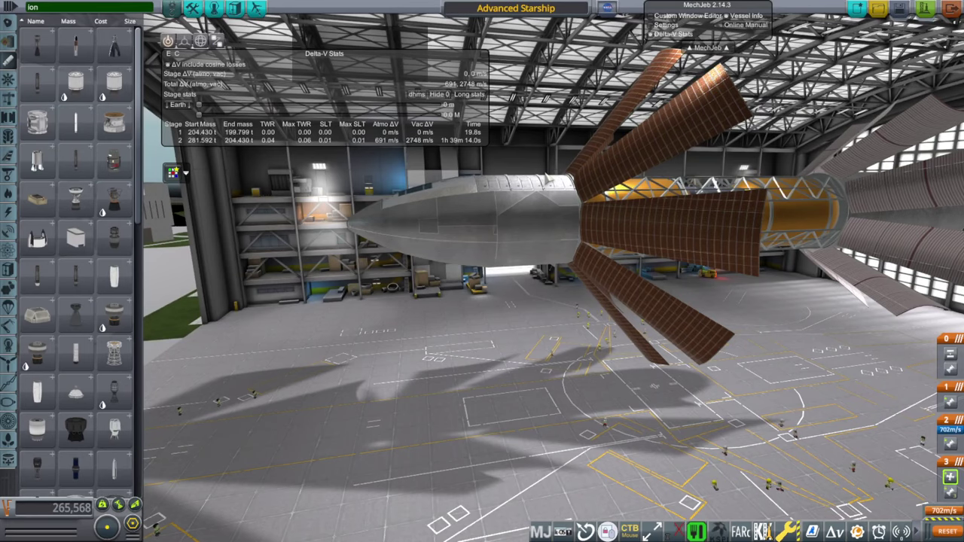
left_click_drag(551, 200, 626, 201)
scroll(626, 200, "up", 3)
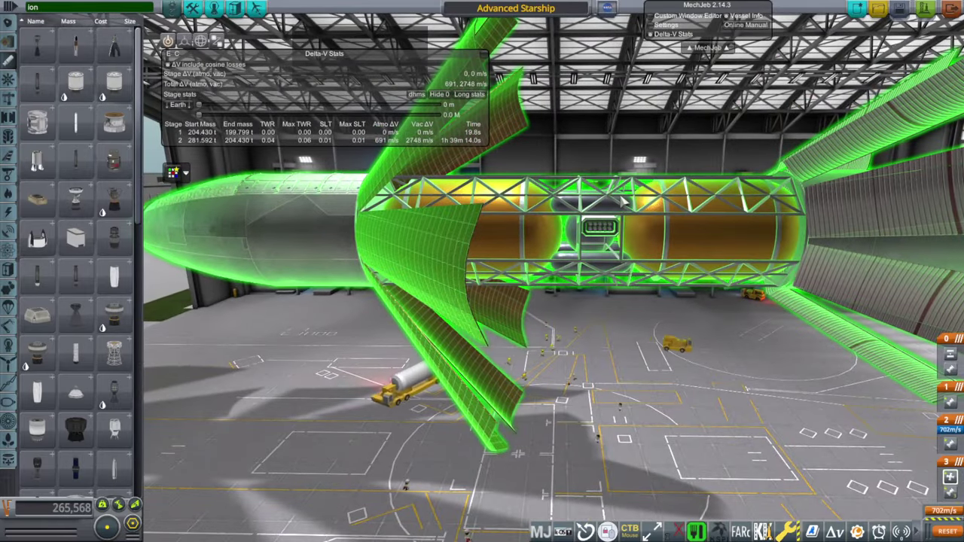
scroll(551, 291, "down", 3)
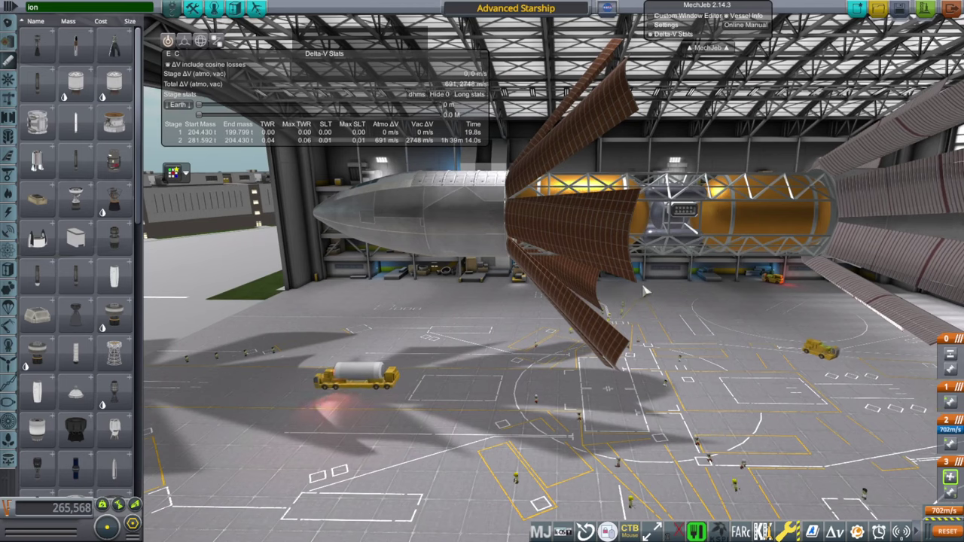
left_click_drag(657, 285, 608, 198)
left_click_drag(517, 343, 721, 326)
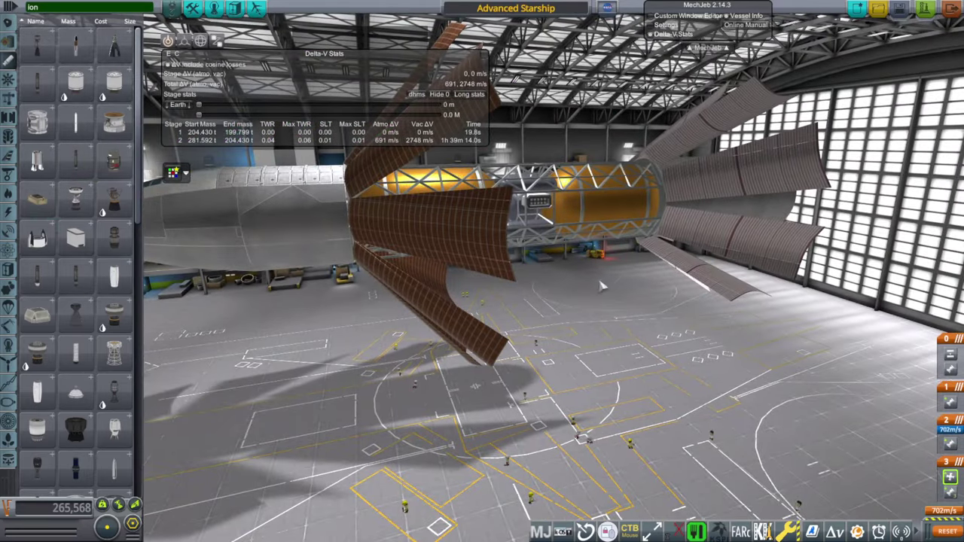
left_click_drag(544, 205, 672, 174)
- Pick up the whole starship, pitch it nose-down in fine rotation increments and set it down tilted
left_click(672, 164)
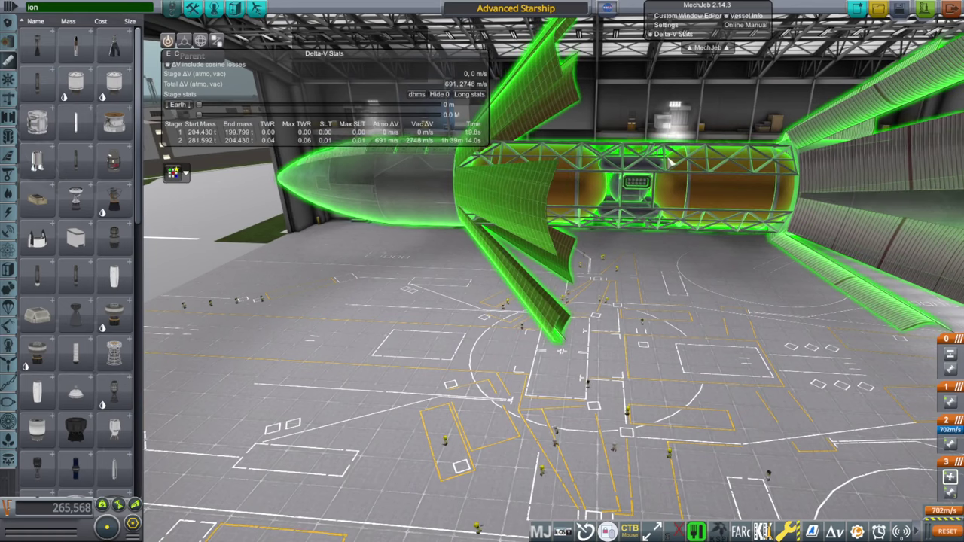
key("shift+d")
key("shift+a")
key("shift+w")
key("shift+w")
key("shift+w")
key("shift+w")
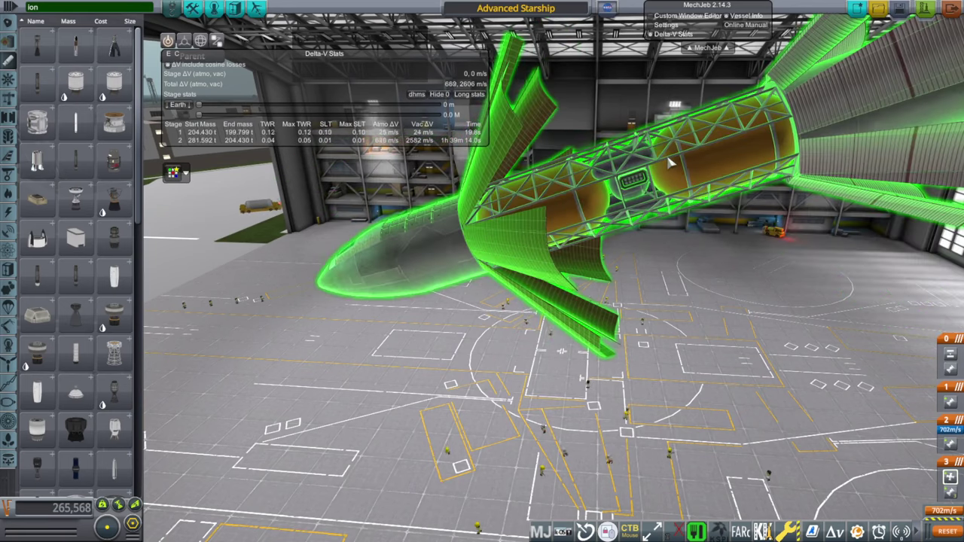
key("shift+w")
key("shift+w")
key("shift+w")
key("shift+w")
key("shift+w")
key("shift+w")
key("shift+w")
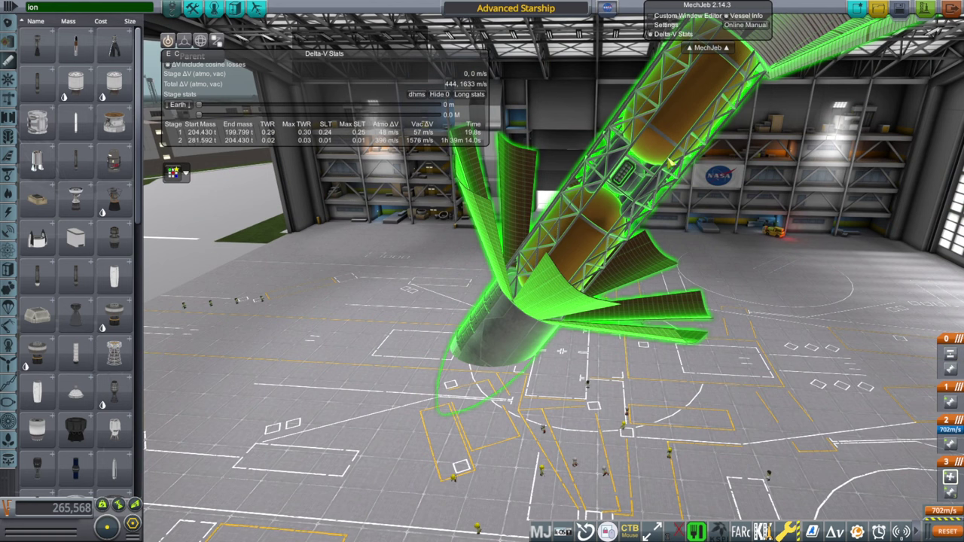
left_click(671, 162)
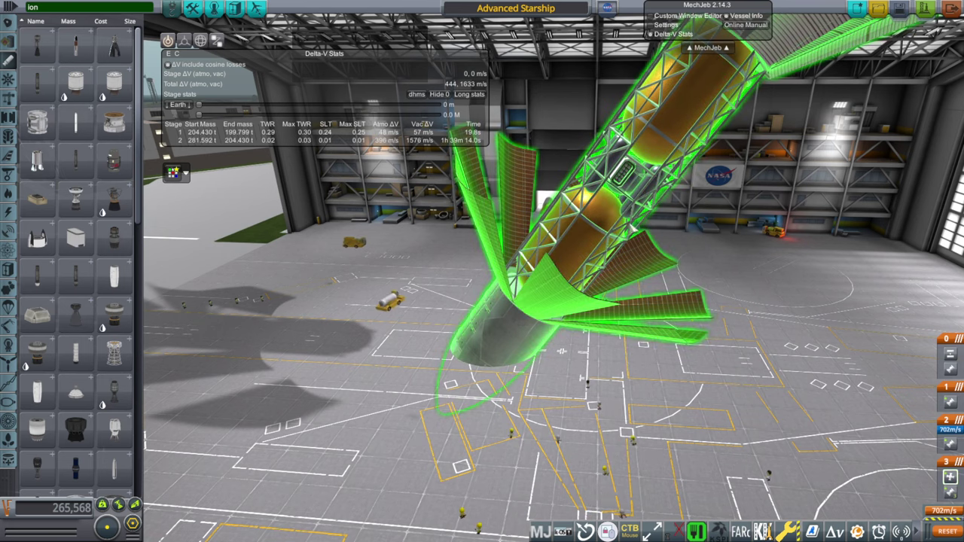
- Rotate the starship end over end about its truss section and place it back horizontally
left_click_drag(639, 227, 668, 217)
left_click_drag(721, 234, 641, 191)
key("w")
key("shift+w")
key("shift+w")
key("shift+w")
key("shift+w")
key("shift+w")
key("shift+w")
key("shift+w")
key("shift+w")
key("shift+w")
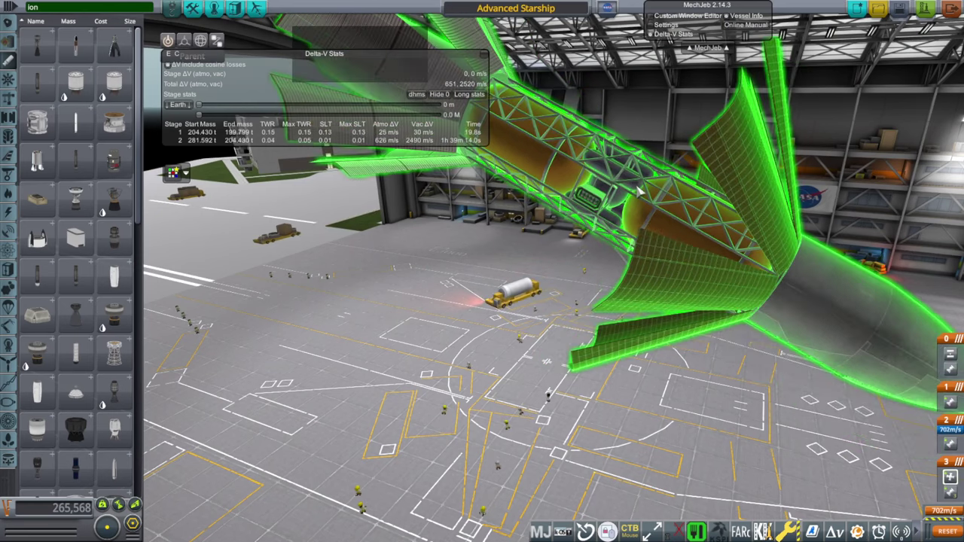
key("q")
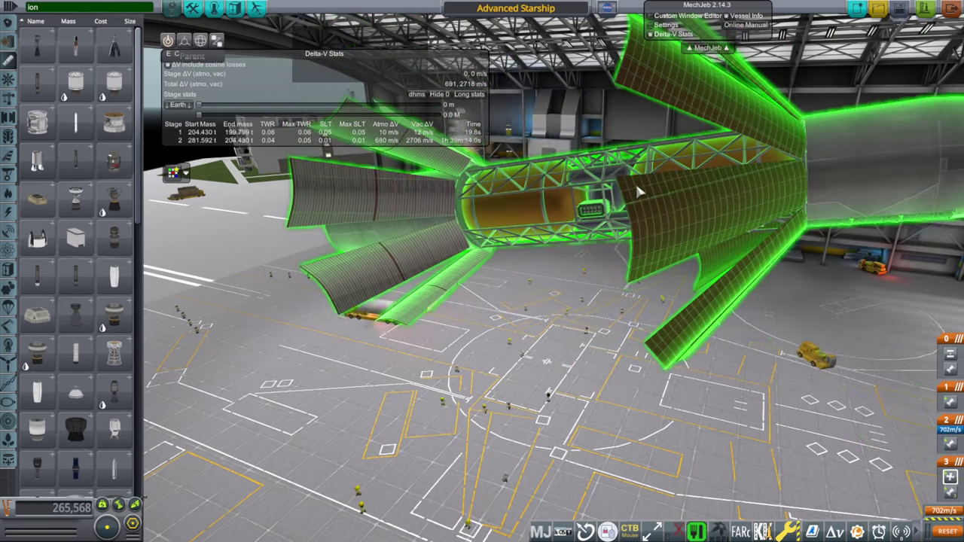
key("q")
key("shift+w")
key("shift+w")
key("shift+w")
key("shift+w")
key("shift+w")
key("shift+w")
key("shift+w")
key("q")
key("q")
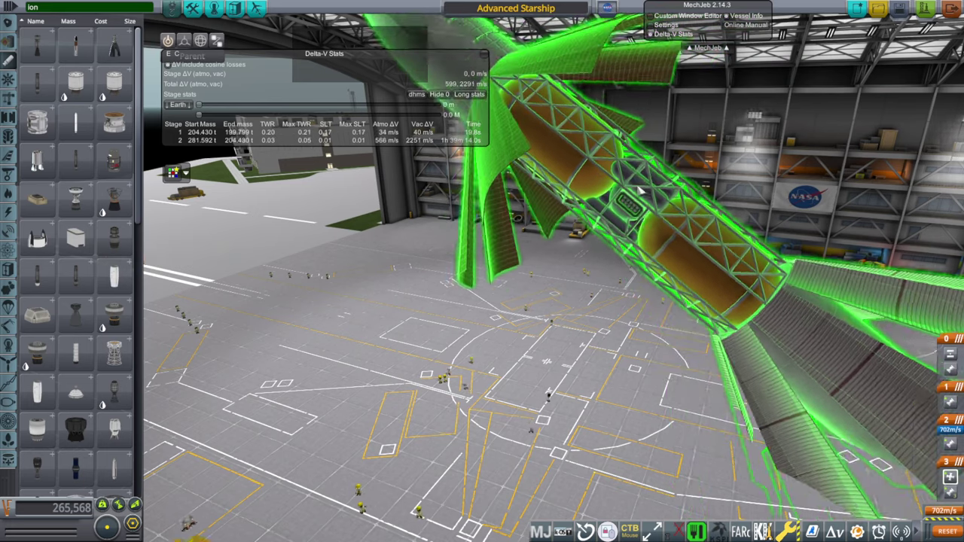
left_click(638, 193)
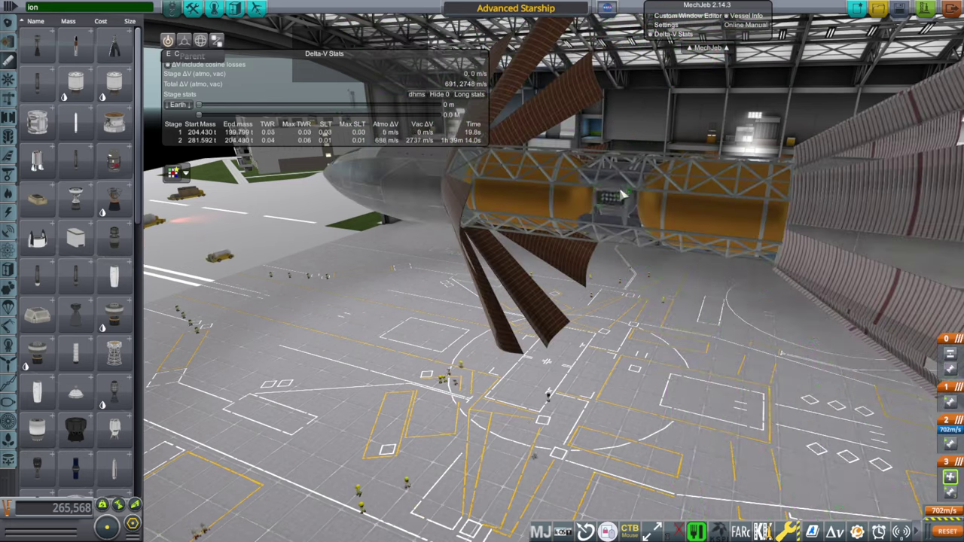
- Show the centre of mass marker and check its position along the truss section
left_click_drag(603, 293, 645, 301)
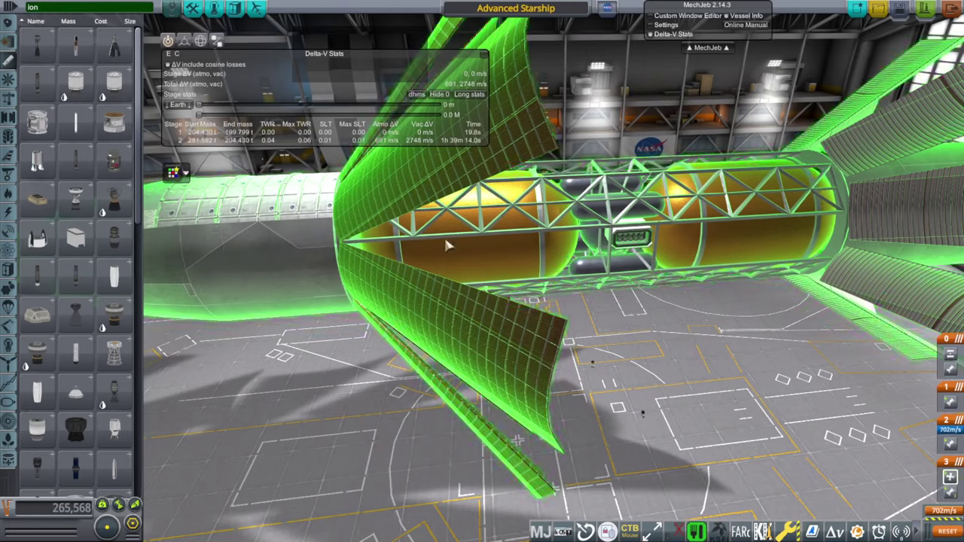
mouse_move(558, 414)
left_mouse_down()
mouse_move(407, 422)
mouse_move(544, 407)
left_mouse_up()
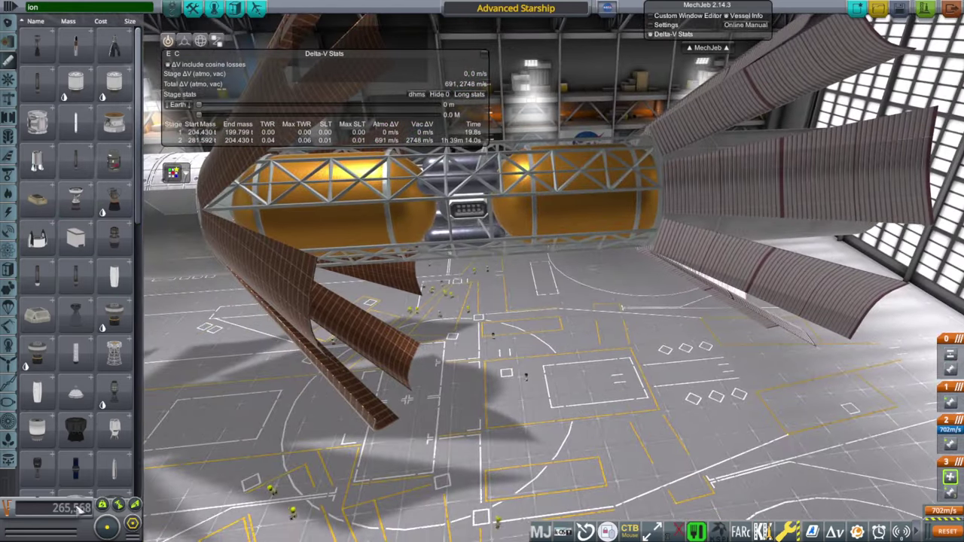
left_click_drag(452, 346, 467, 256)
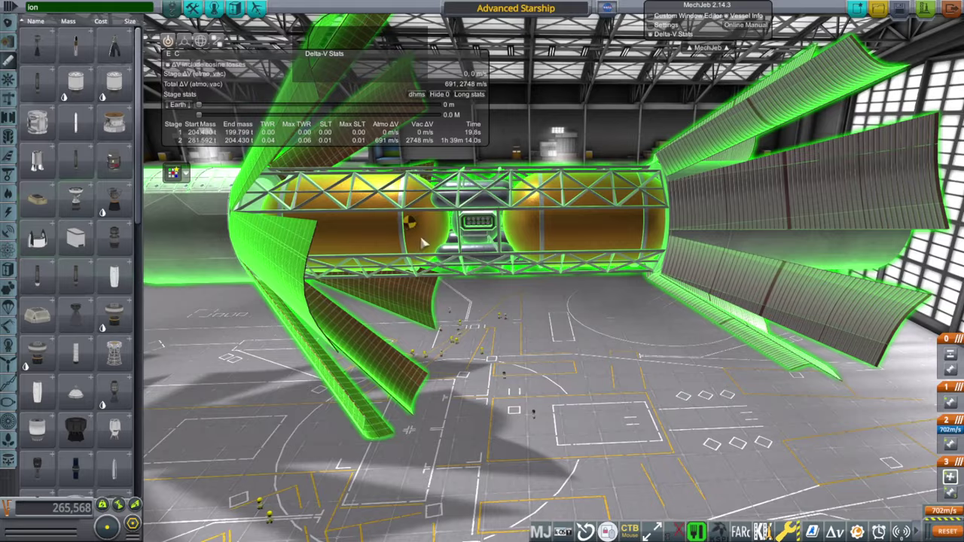
- Inspect the properties of the Hab 2 Level and Hab 3 Cabin parts, including the cabin's life-support and propellant levels
left_click_drag(602, 388, 299, 241)
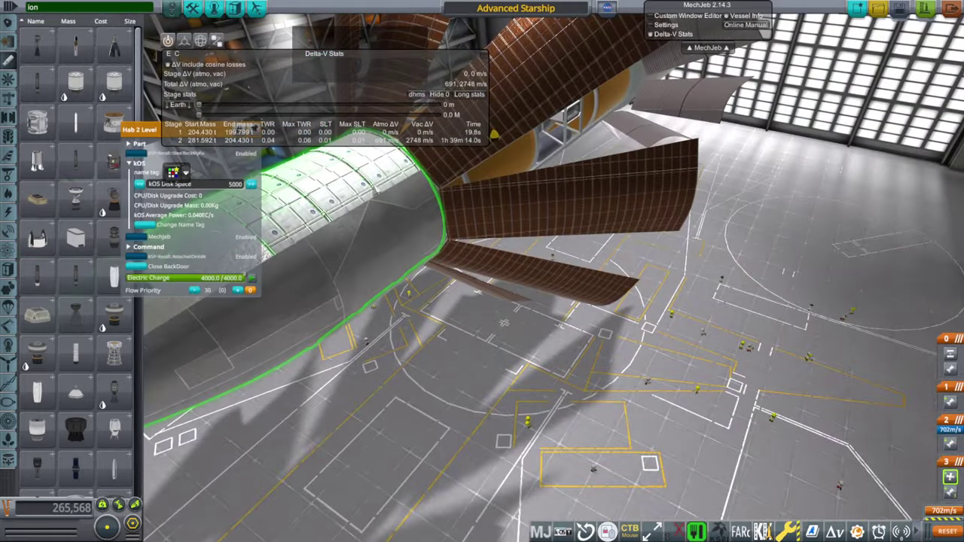
left_click_drag(360, 295, 514, 173)
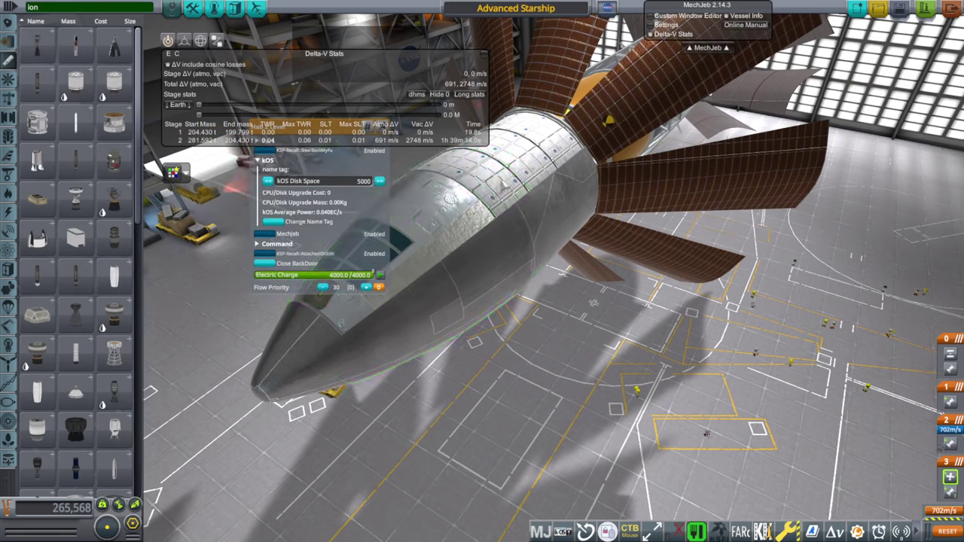
right_click(453, 223)
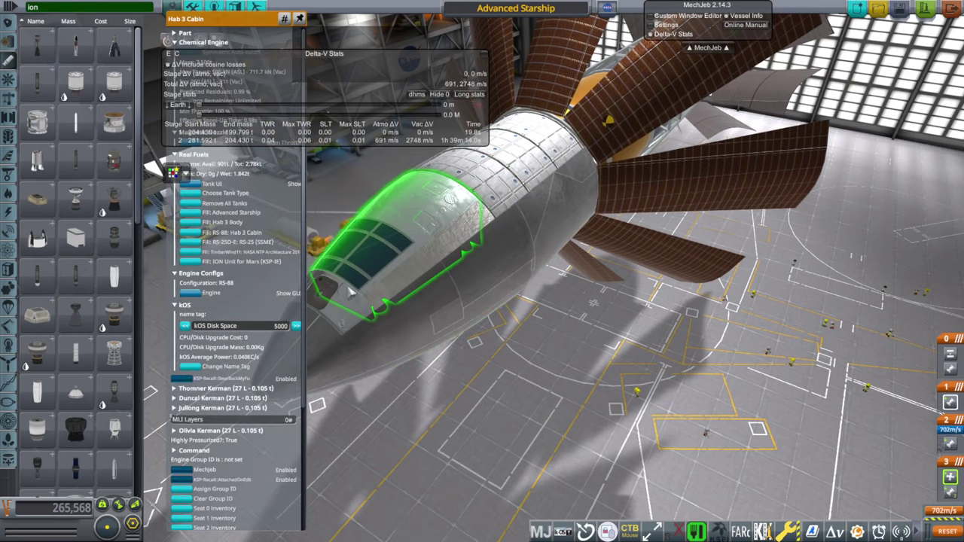
scroll(301, 369, "down", 5)
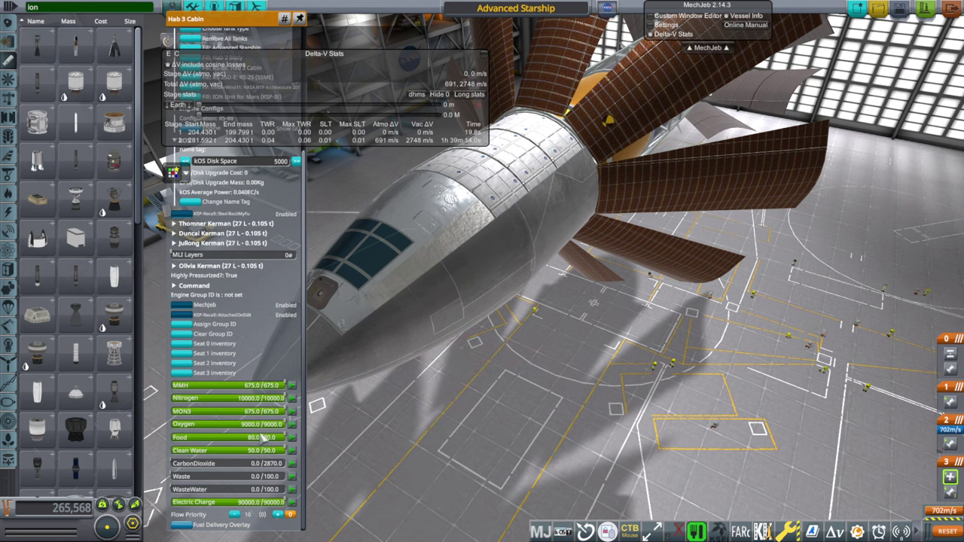
left_click_drag(513, 413, 356, 302)
left_click(418, 440)
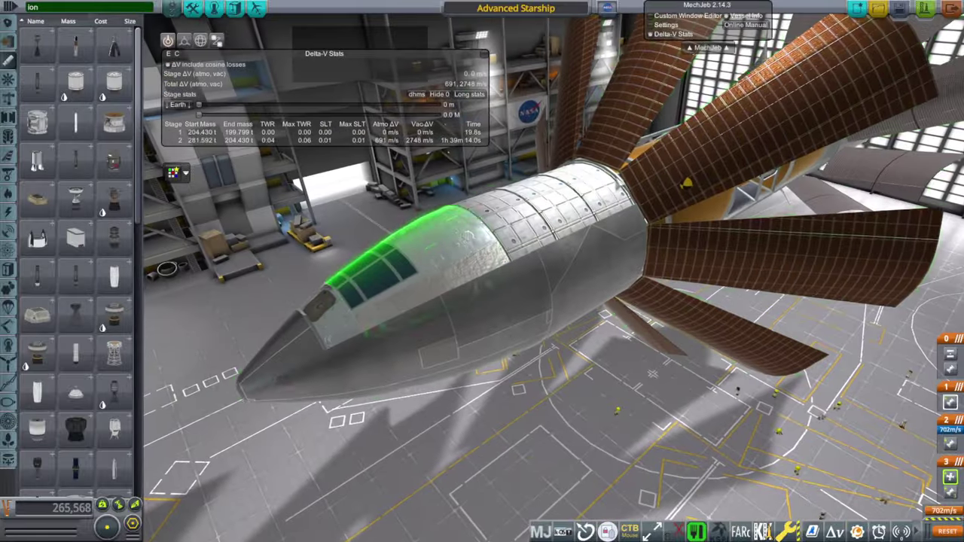
- Detach the crew habitat section from the starship's nose and leave it unattached above the hull
left_click(584, 181)
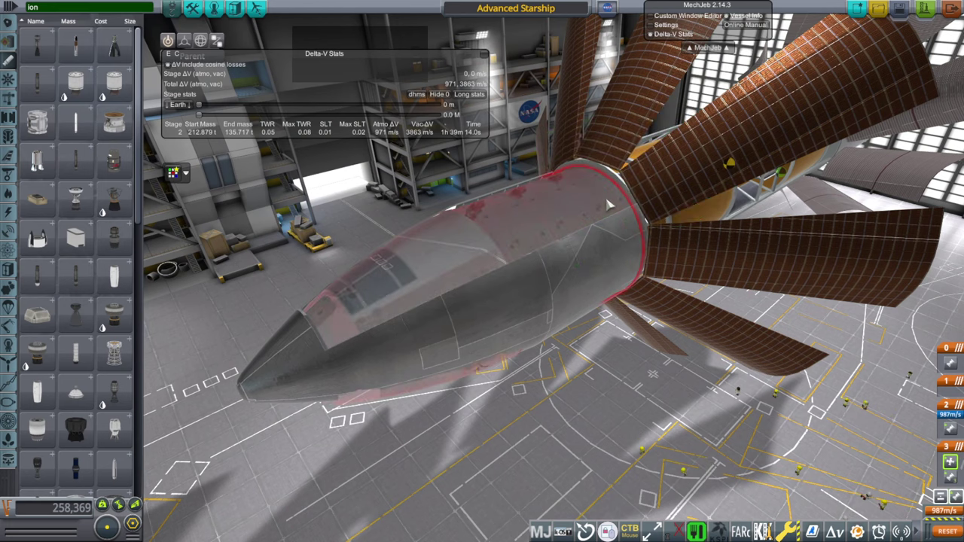
left_click_drag(508, 162, 387, 189)
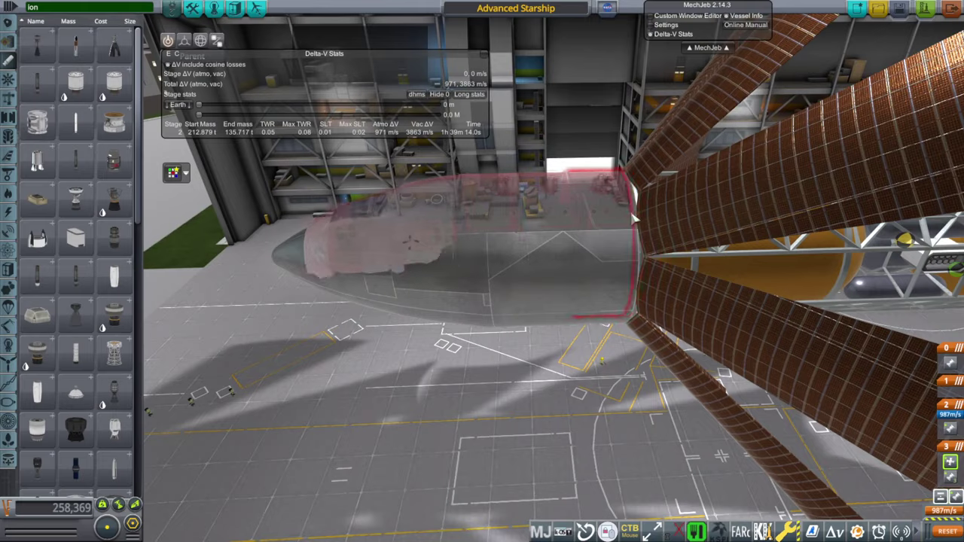
left_click(589, 143)
left_click_drag(482, 316, 606, 367)
scroll(606, 368, "down", 3)
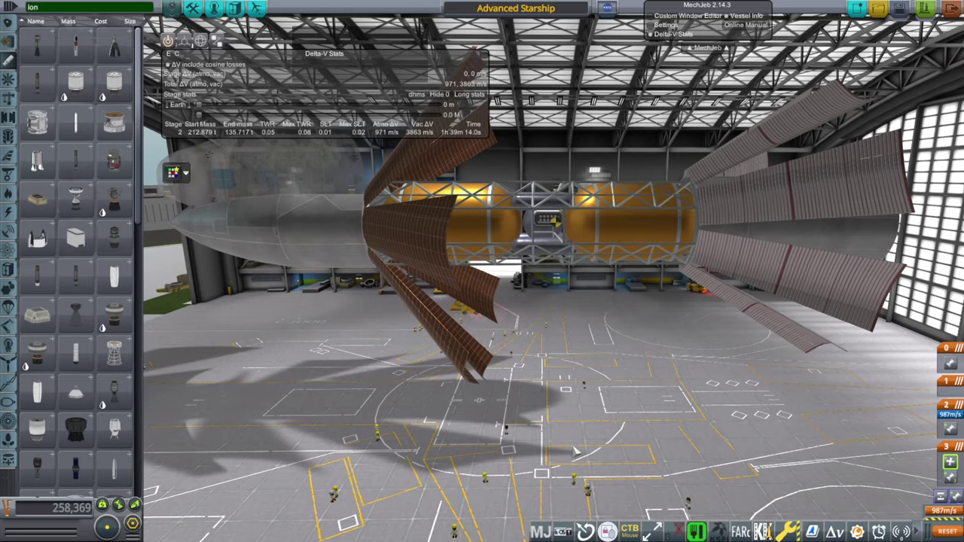
- Check the centre of mass without the habitat section and open the Advanced Starship's part properties
mouse_move(576, 438)
left_mouse_down()
mouse_move(572, 429)
mouse_move(553, 436)
mouse_move(567, 439)
mouse_move(570, 427)
left_mouse_up()
left_click_drag(648, 410, 695, 406)
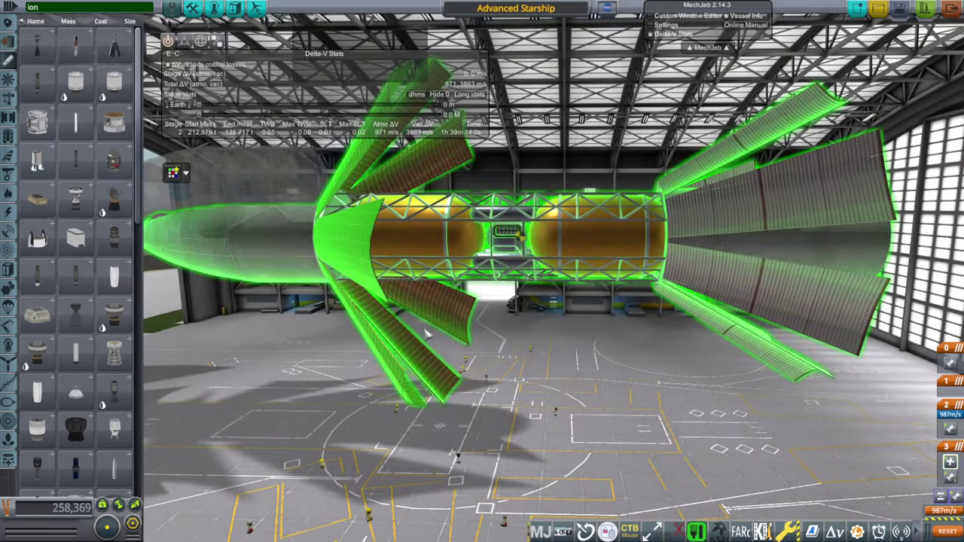
left_click_drag(603, 404, 563, 410)
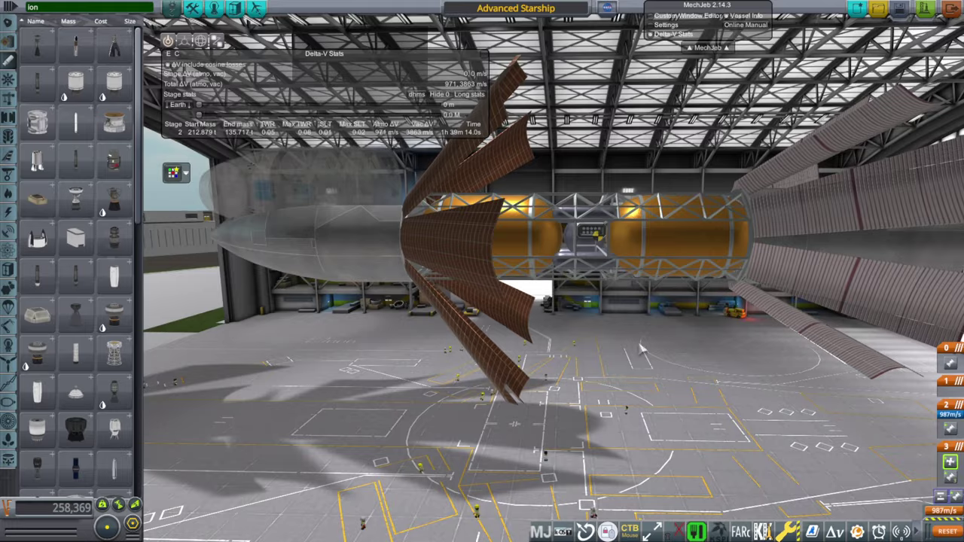
right_click(673, 261)
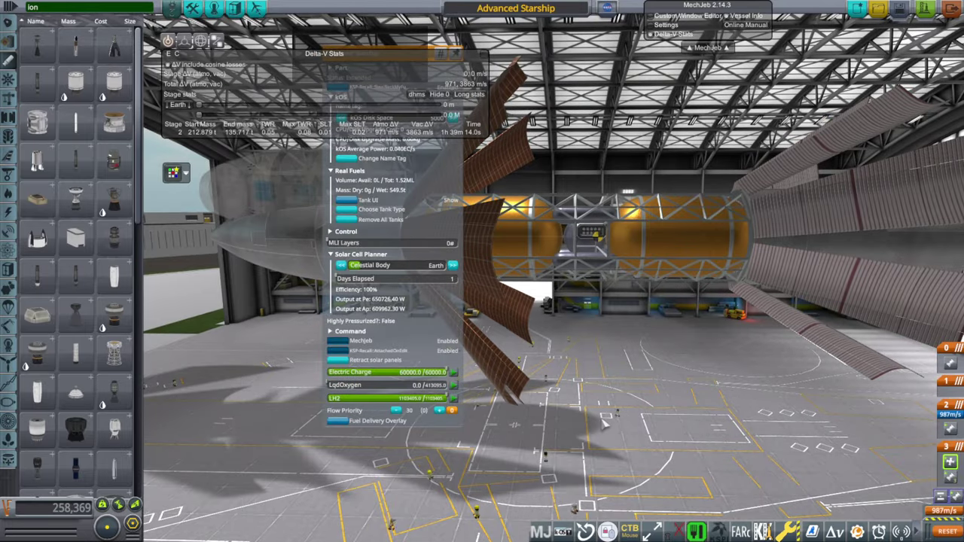
- Examine the starship's engine end and truss section, and inspect the main body's part properties, including its tank and solar output readings
left_click_drag(607, 424, 564, 424)
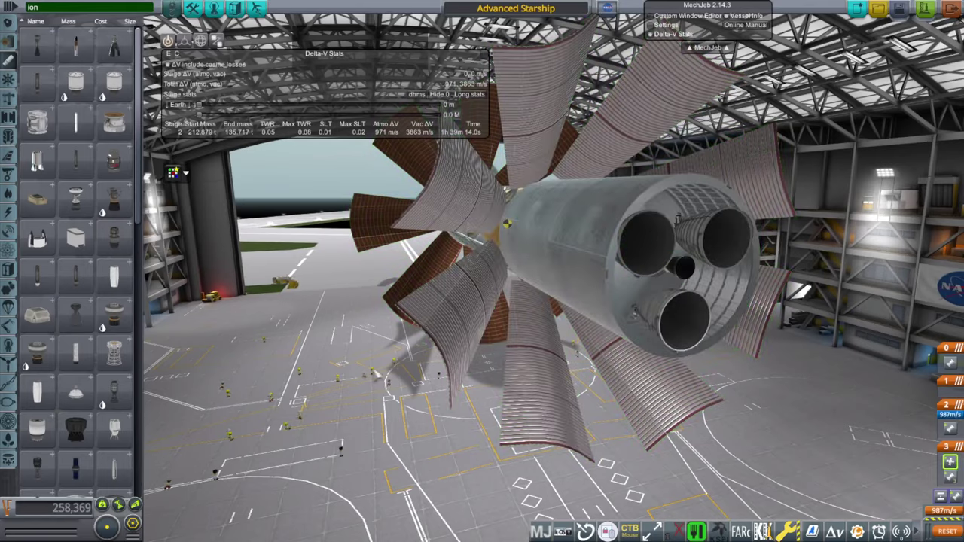
left_click_drag(336, 375, 558, 354)
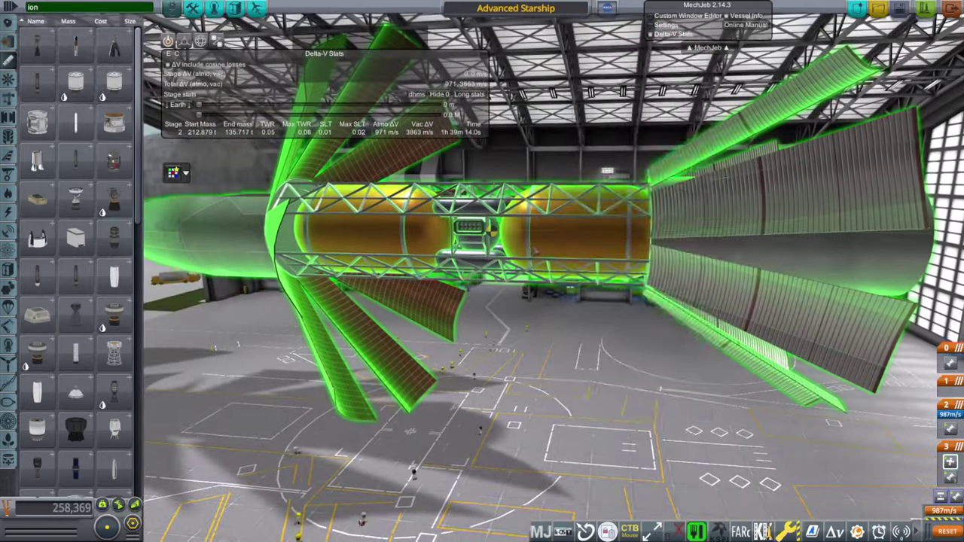
right_click(533, 250)
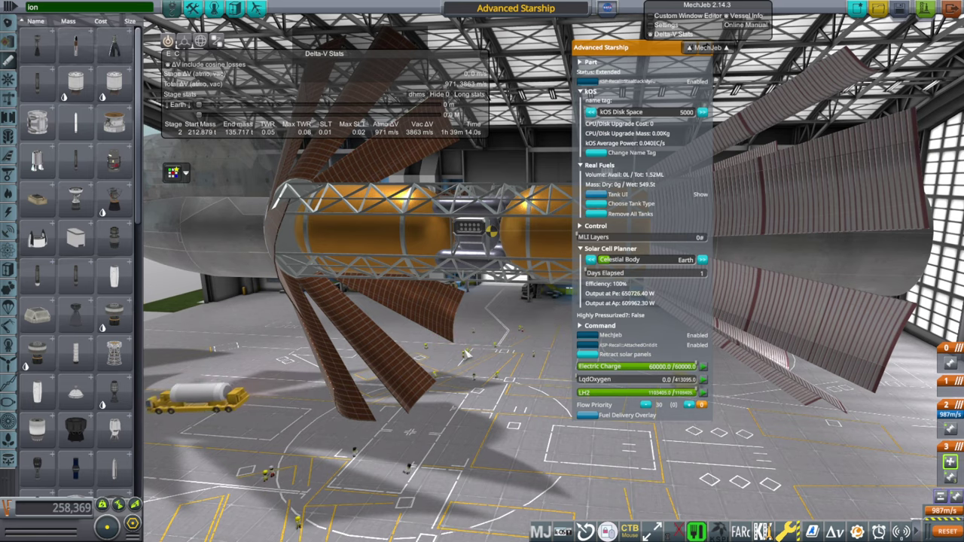
scroll(248, 166, "up", 3)
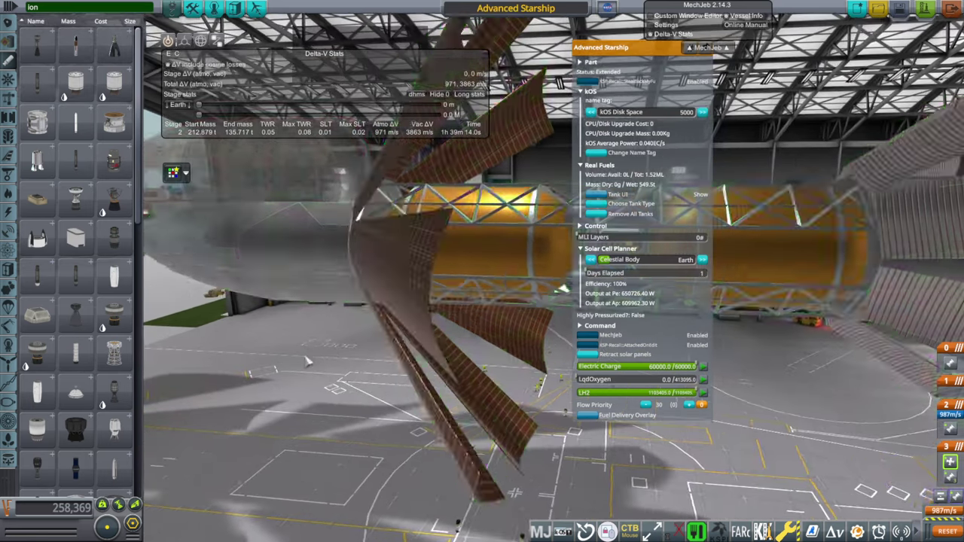
left_click_drag(307, 374, 668, 424)
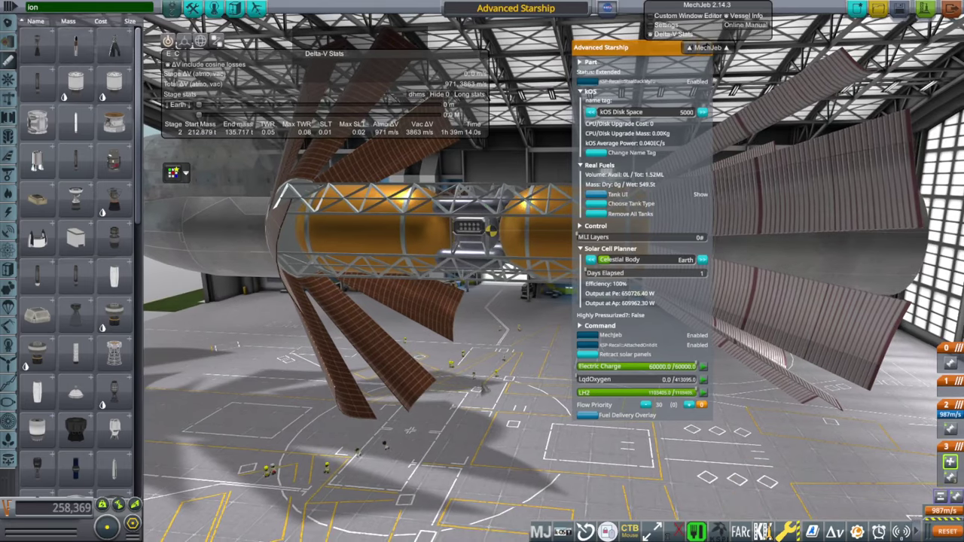
left_click(484, 388)
- Examine the rear engine cluster and the truss section with its propellant tanks, docking port and centre of mass marker
left_click_drag(519, 406, 322, 320)
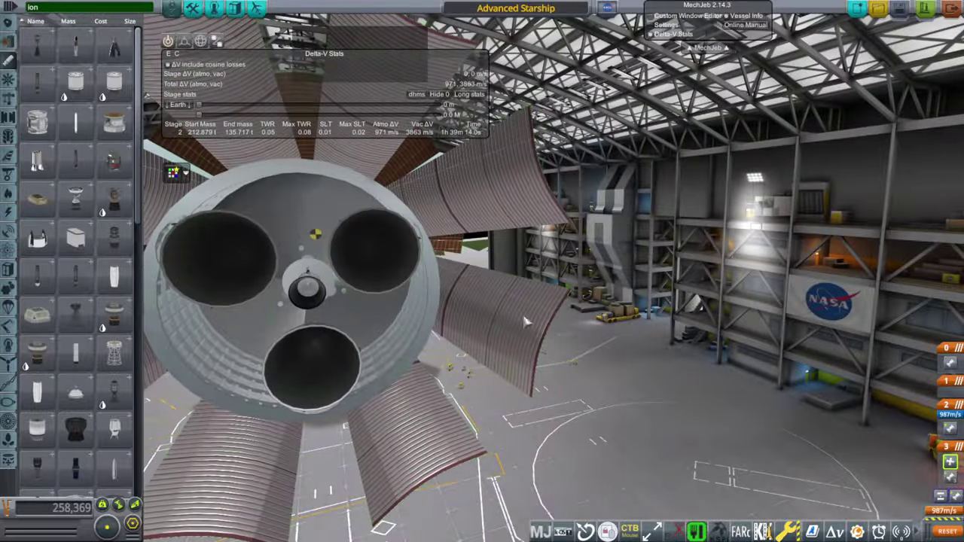
left_click_drag(552, 315, 703, 332)
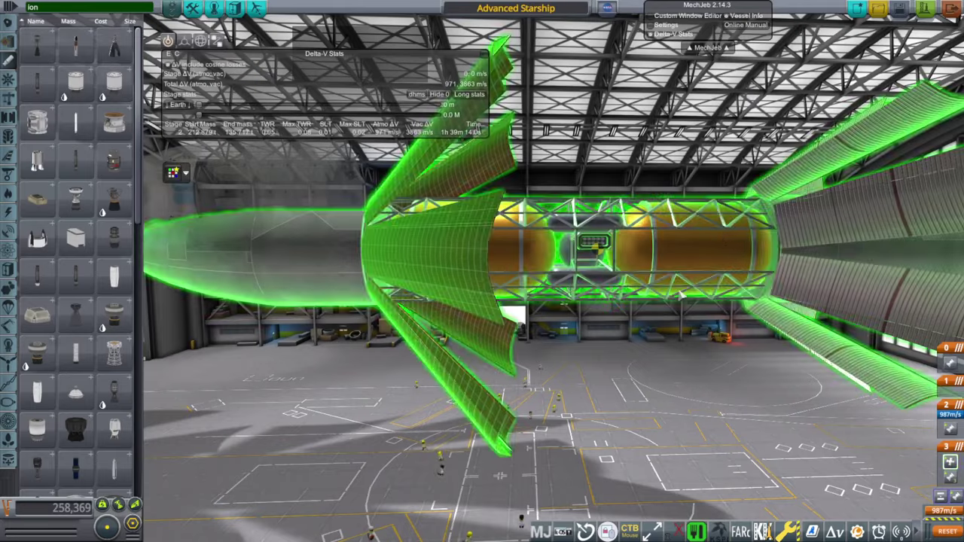
scroll(673, 305, "up", 5)
left_click_drag(670, 238, 654, 301)
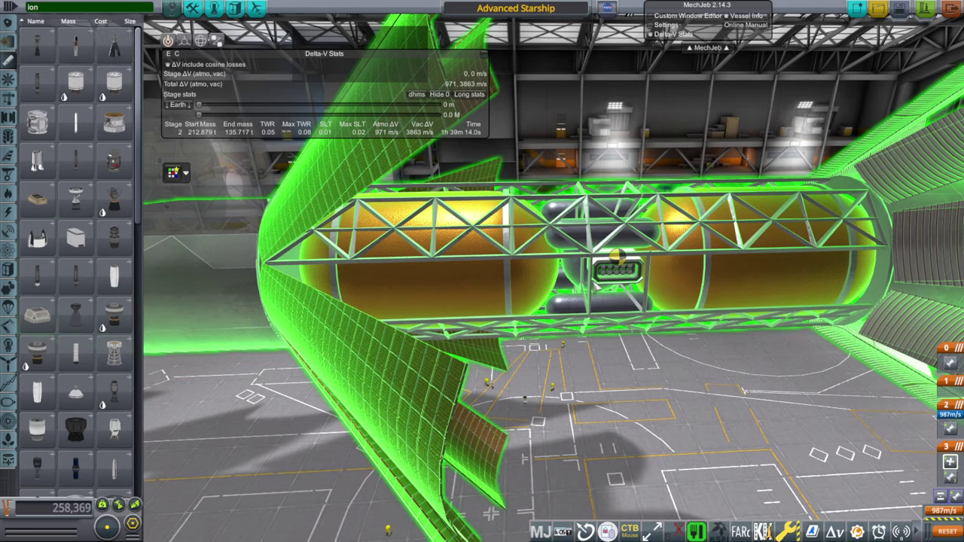
left_click_drag(613, 327, 650, 330)
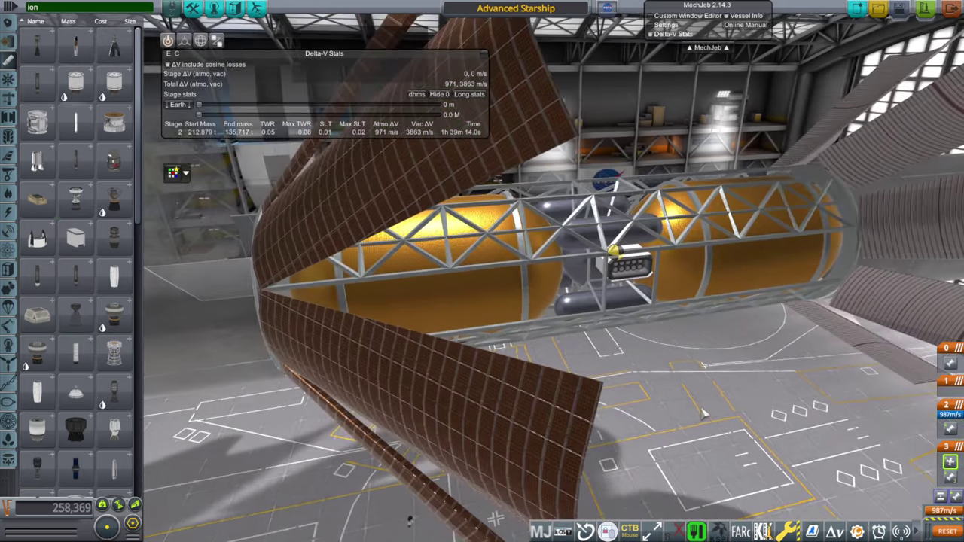
scroll(716, 413, "down", 2)
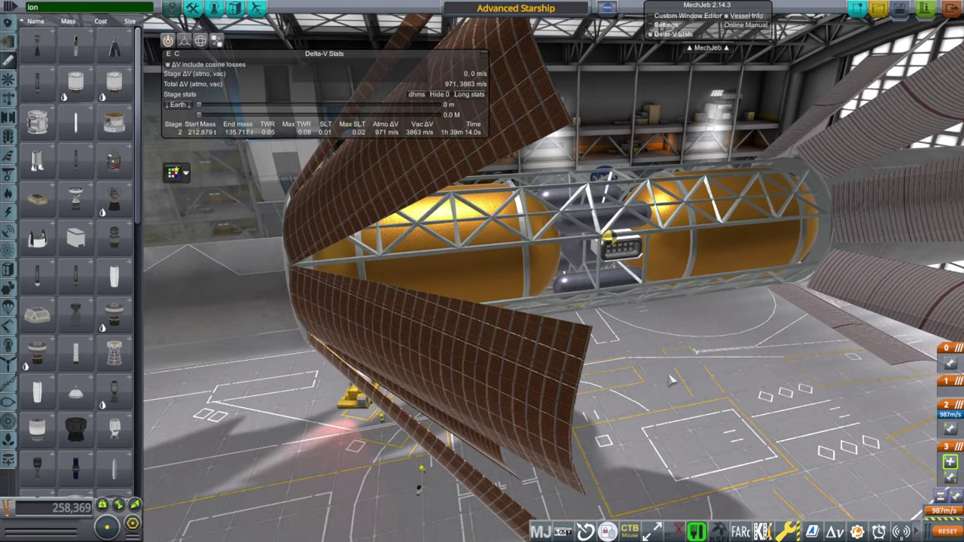
left_click_drag(649, 389, 693, 405)
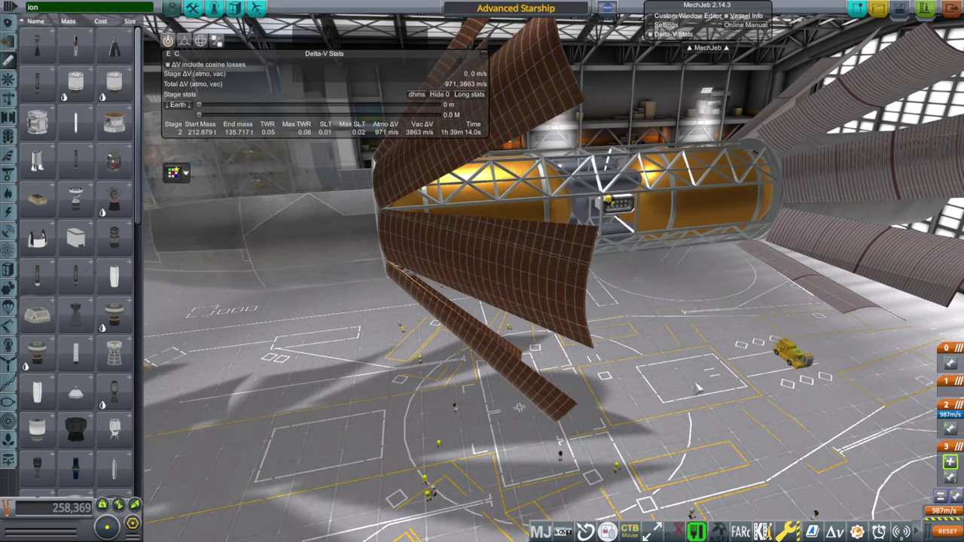
left_click_drag(693, 401, 716, 381)
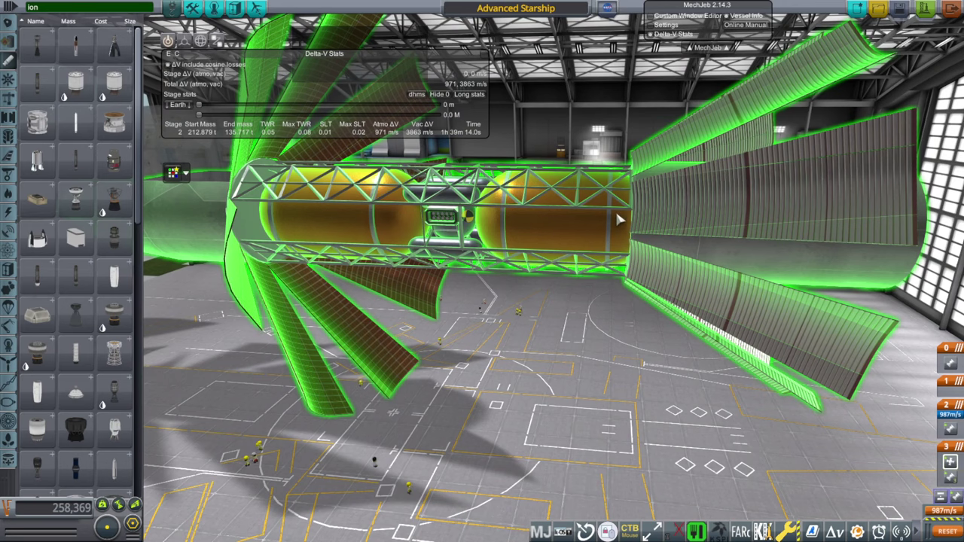
left_click_drag(609, 364, 605, 377)
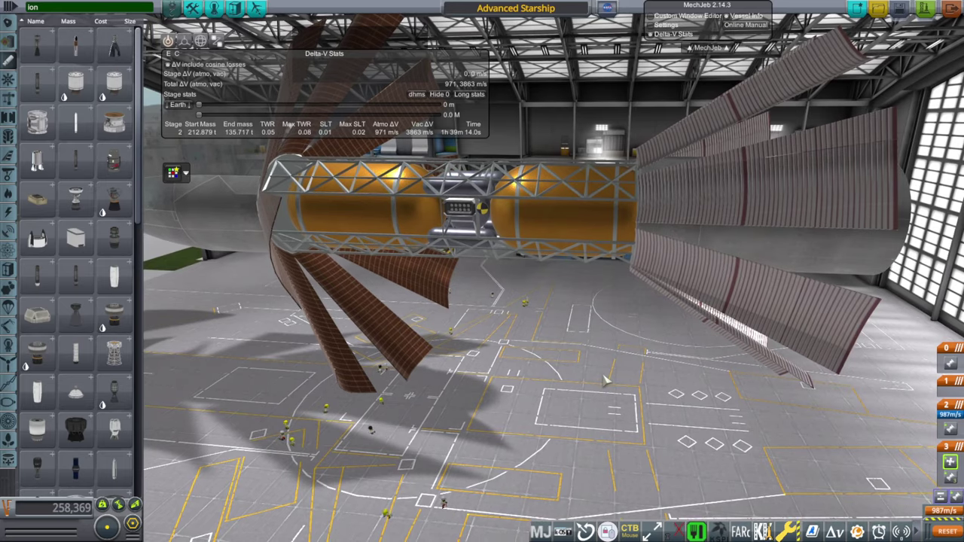
- View the whole starship from nose to tail, comparing the extended solar panels and radiators around the central truss
left_click_drag(657, 352, 761, 350)
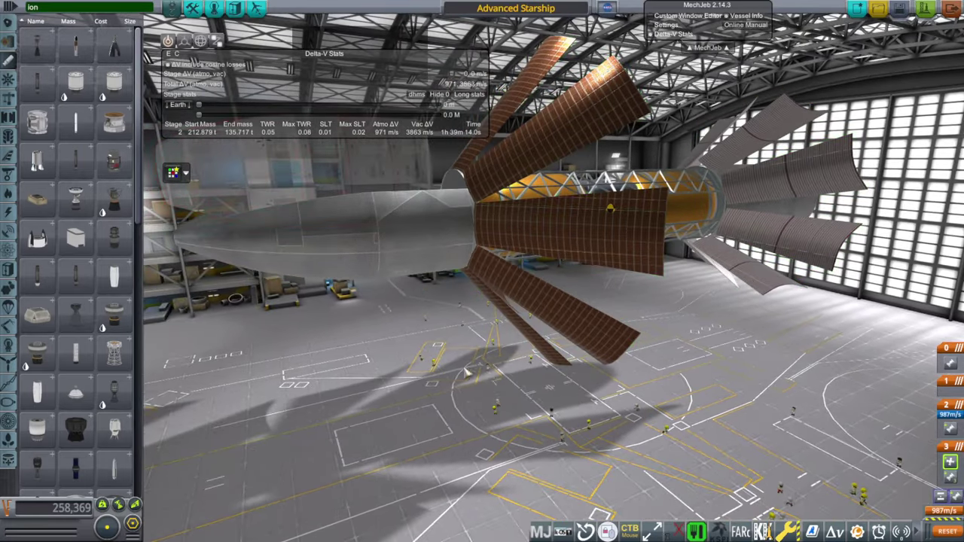
left_click_drag(450, 370, 399, 355)
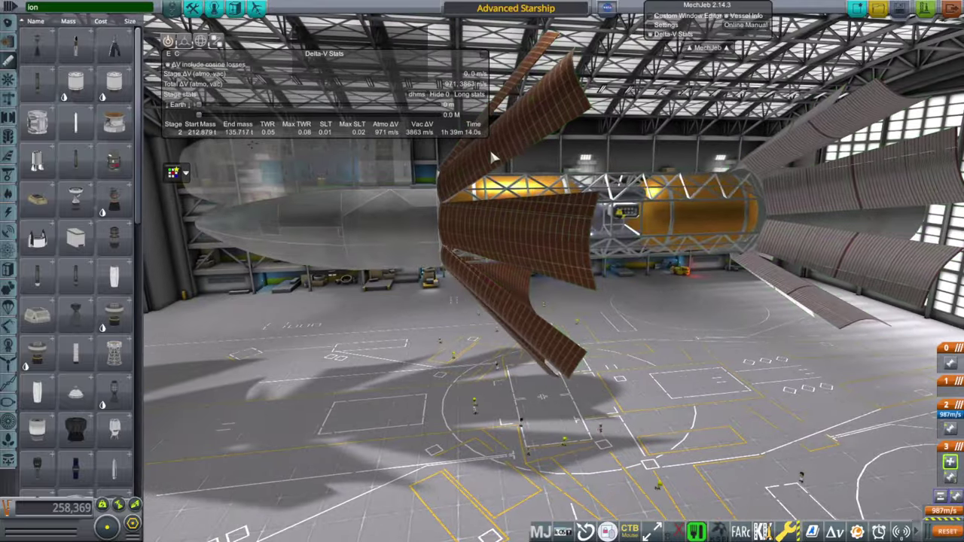
left_click_drag(503, 274, 459, 275)
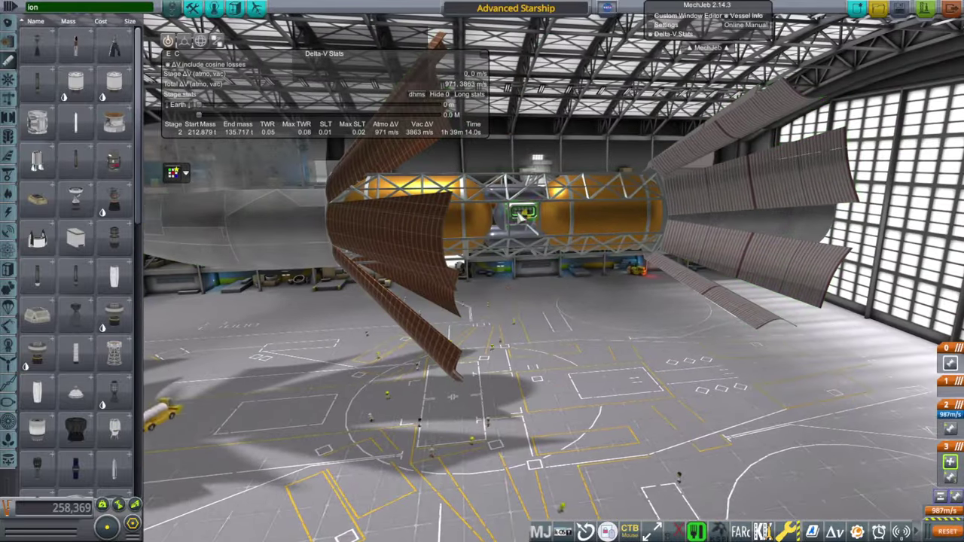
left_click_drag(520, 217, 662, 205)
left_click_drag(542, 194, 641, 299)
left_click_drag(764, 326, 699, 331)
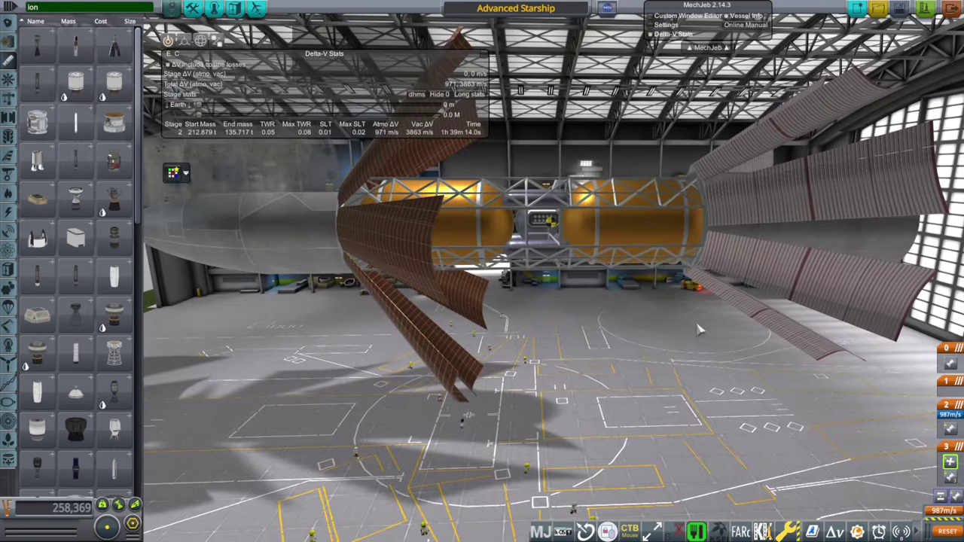
left_click_drag(791, 195, 750, 305)
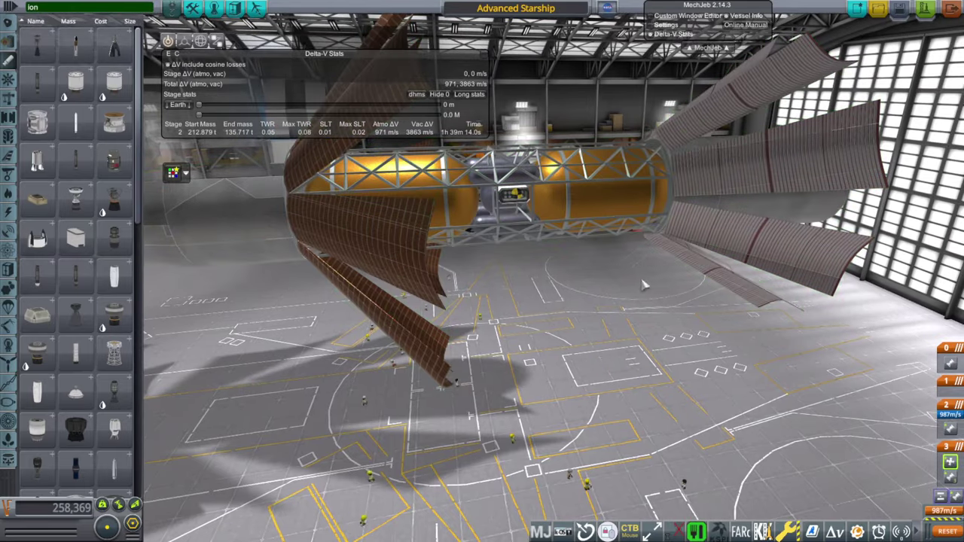
left_click_drag(784, 196, 532, 397)
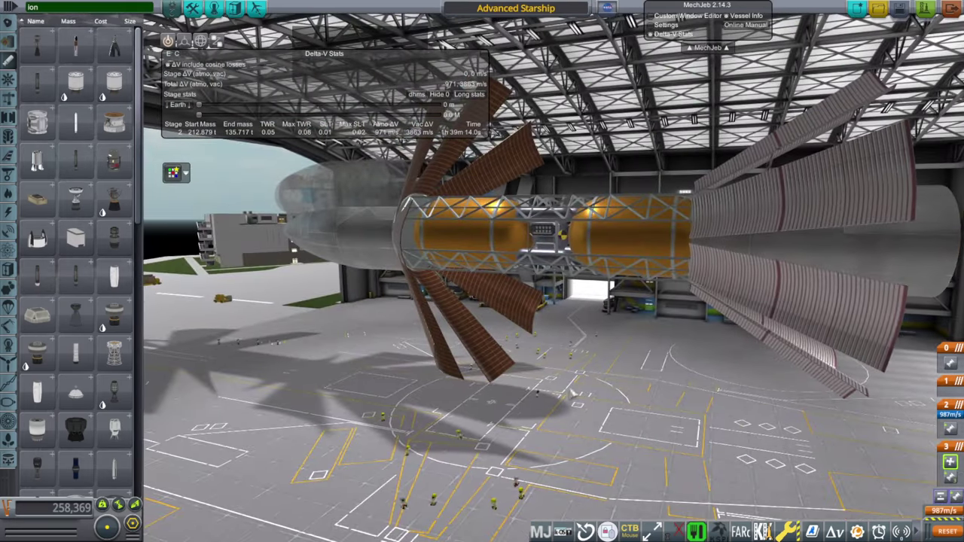
- Open the Advanced Starship's part properties, move them clear of the ship, and retract the solar panels
right_click(552, 241)
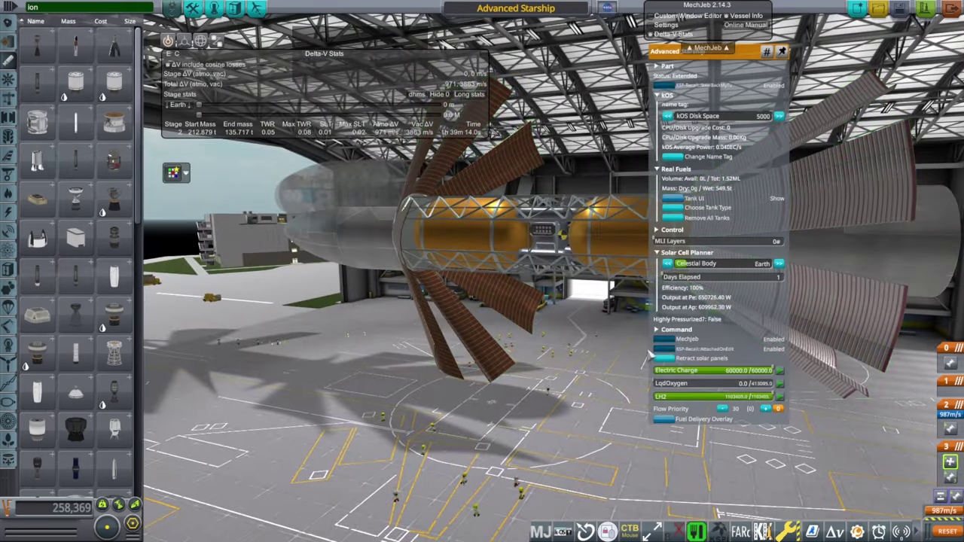
left_click_drag(300, 241, 624, 381)
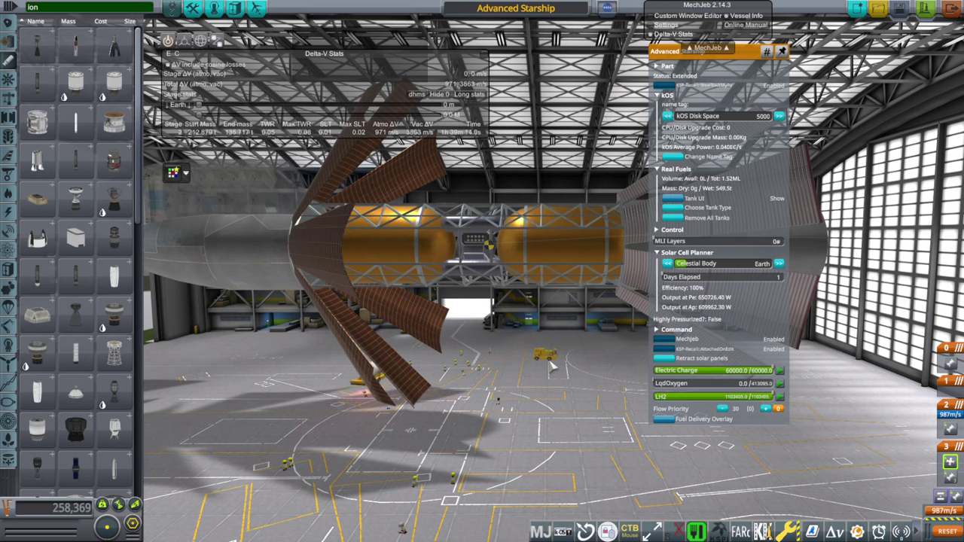
left_click_drag(550, 363, 494, 382)
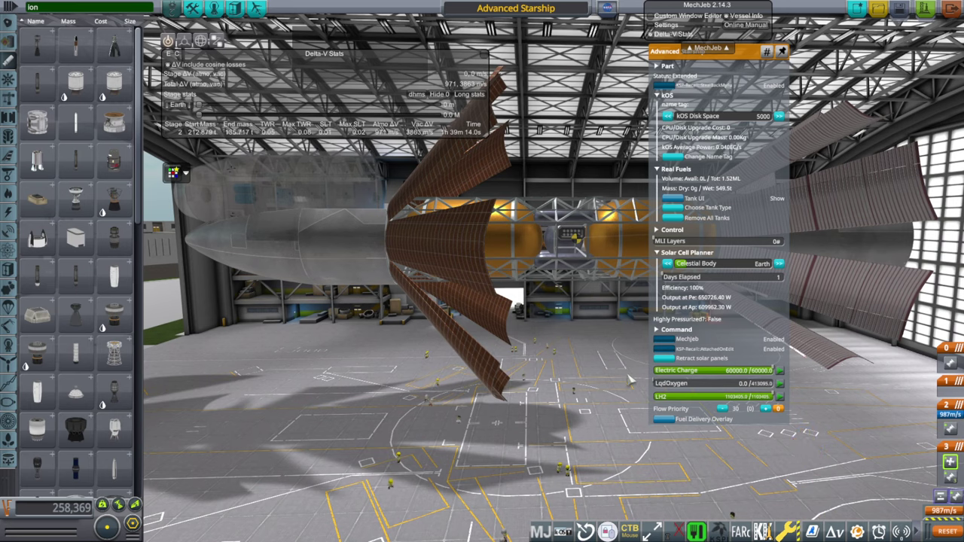
left_click_drag(588, 372, 475, 404)
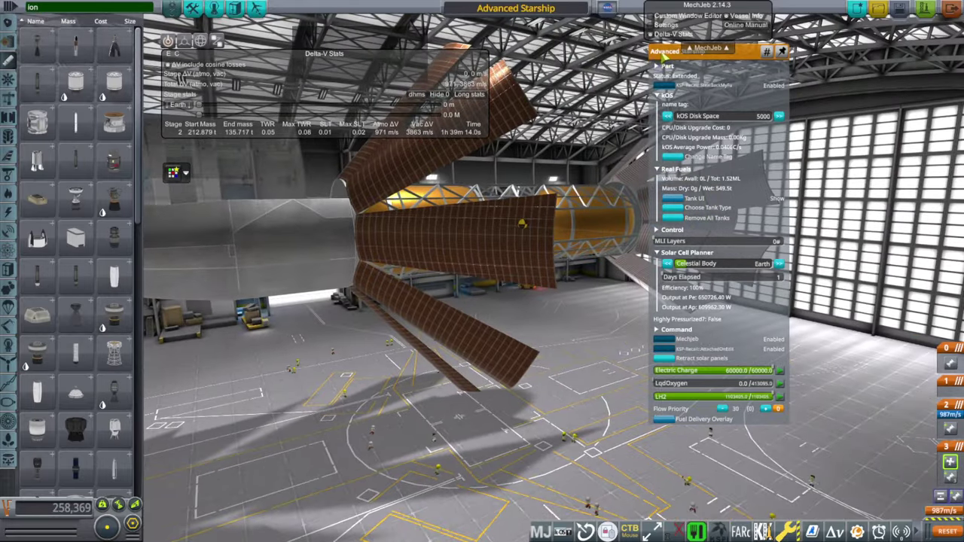
left_click_drag(654, 53, 805, 95)
left_click_drag(624, 358, 537, 337)
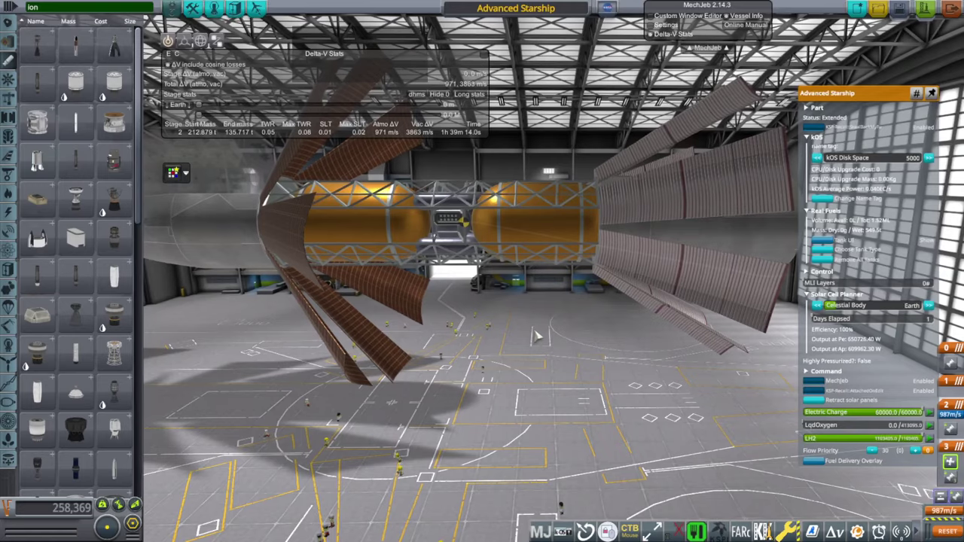
left_click(813, 400)
- Examine the hull with its solar panels and radiators folded, and check the centre of mass position along it
left_click_drag(575, 416, 930, 450)
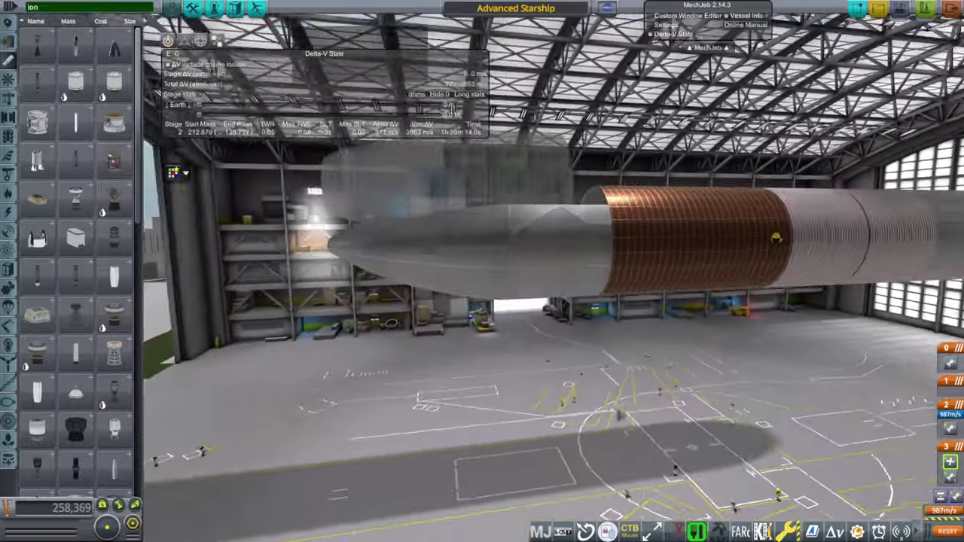
left_click_drag(619, 413, 637, 415)
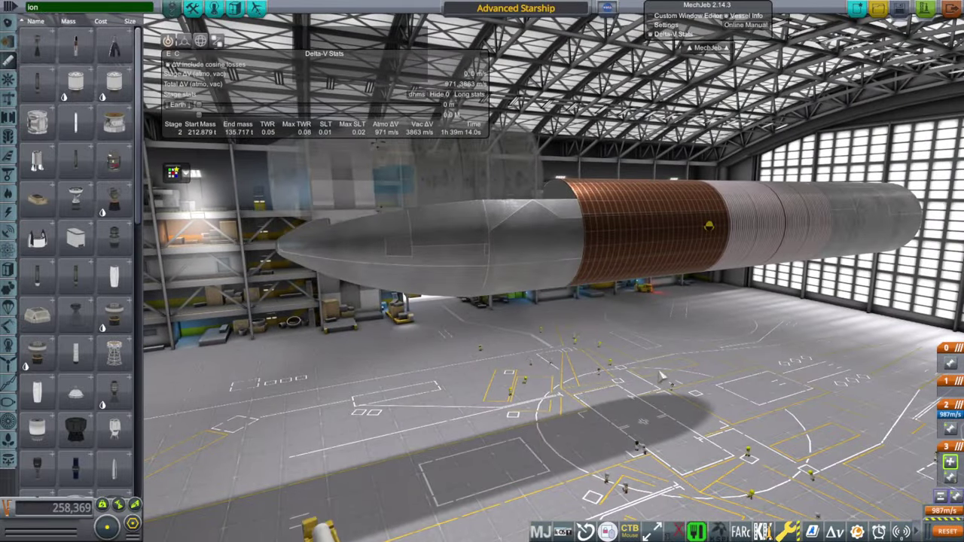
left_click_drag(661, 376, 692, 367)
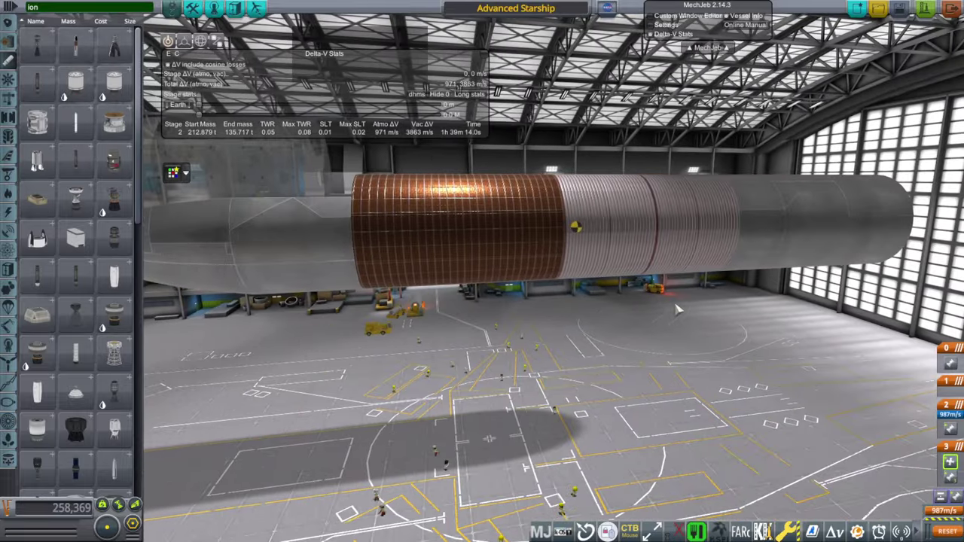
left_click_drag(678, 310, 623, 320)
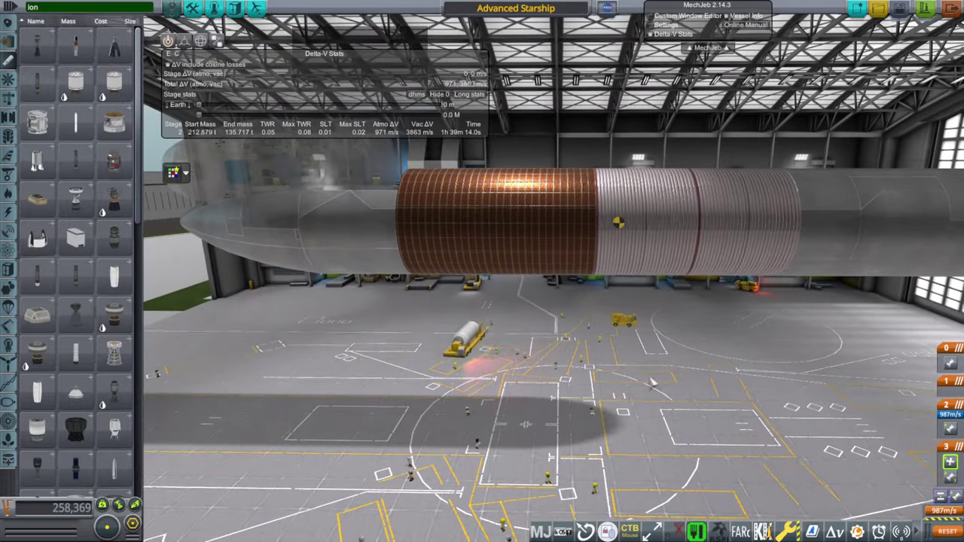